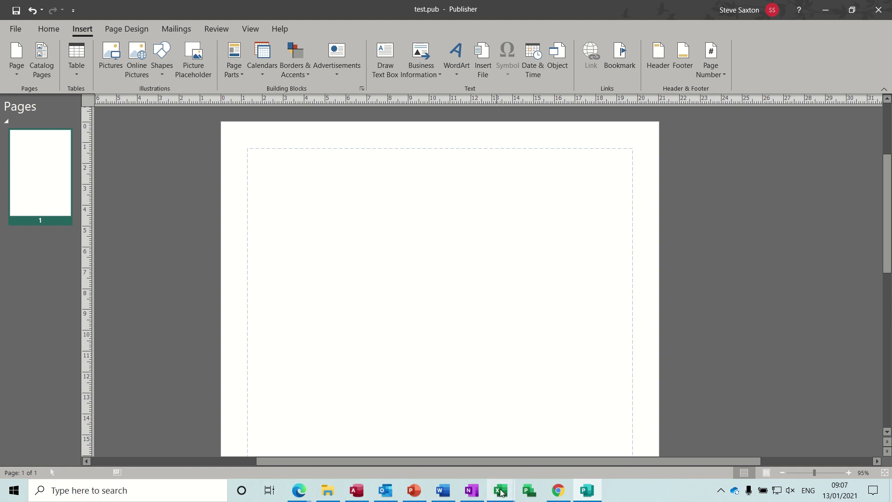
- Switch to the Charting 2020 workbook and copy cells A2:F6 holding the Waterloo casualties table
mouse_move(501, 493)
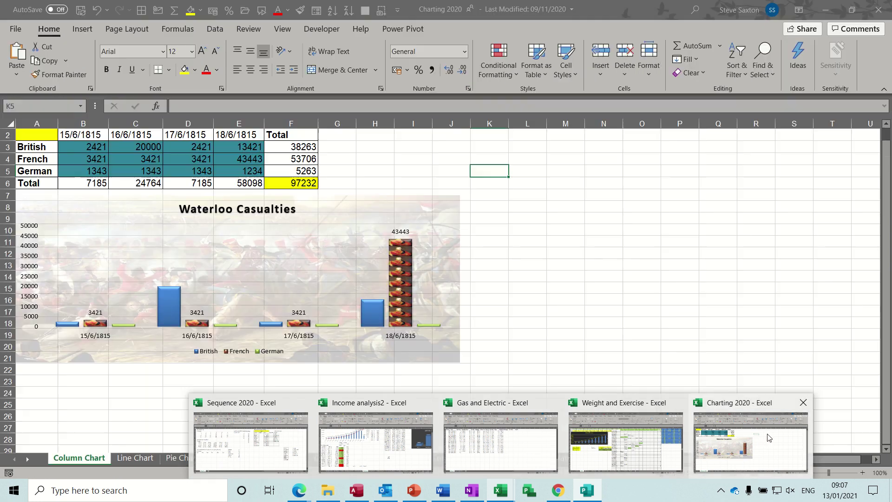
click(769, 437)
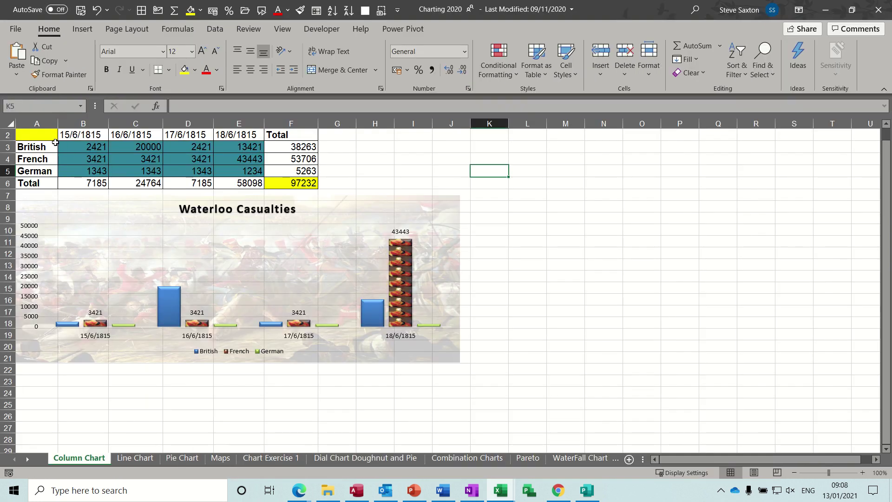
drag(50, 140, 275, 181)
key(ctrl+c)
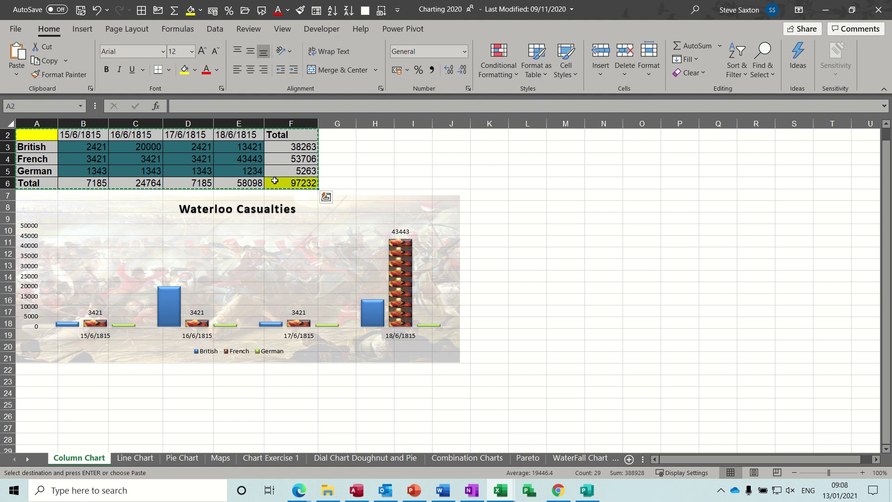
- Paste-link the casualties table into test.pub as a Microsoft Excel Worksheet Object
click(588, 491)
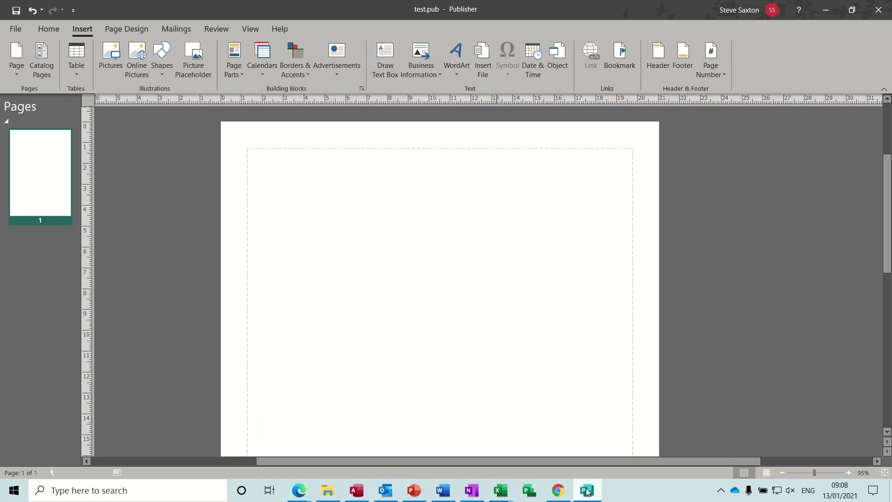
click(54, 30)
click(15, 75)
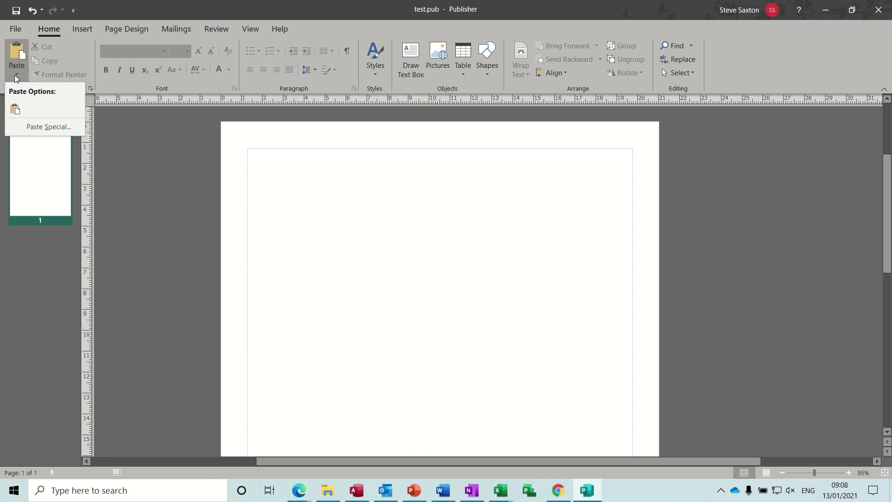
click(41, 127)
click(321, 246)
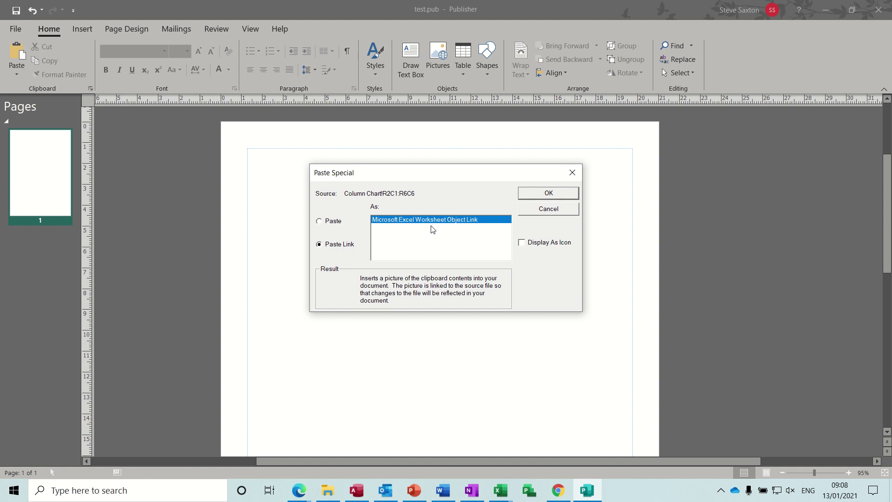
click(533, 196)
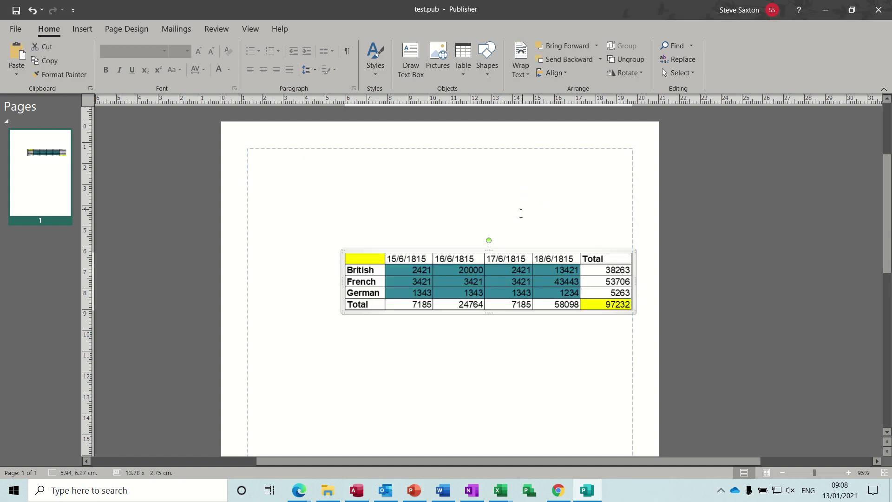
- Move the linked table to the top-left of the page and add a blank line in the text box
drag(458, 251, 379, 159)
click(577, 217)
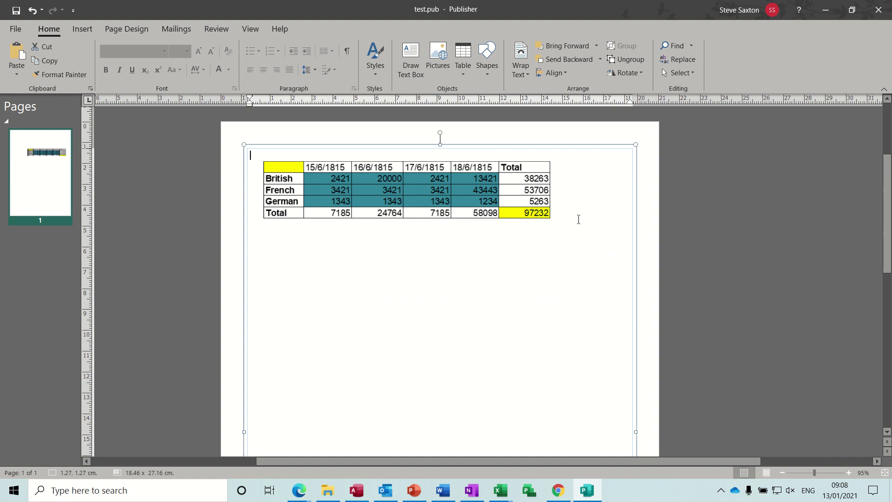
key(Return)
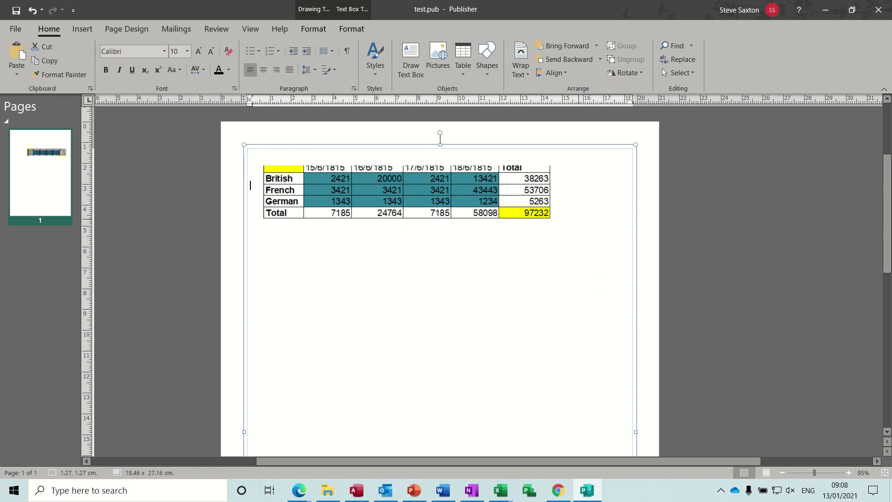
click(512, 205)
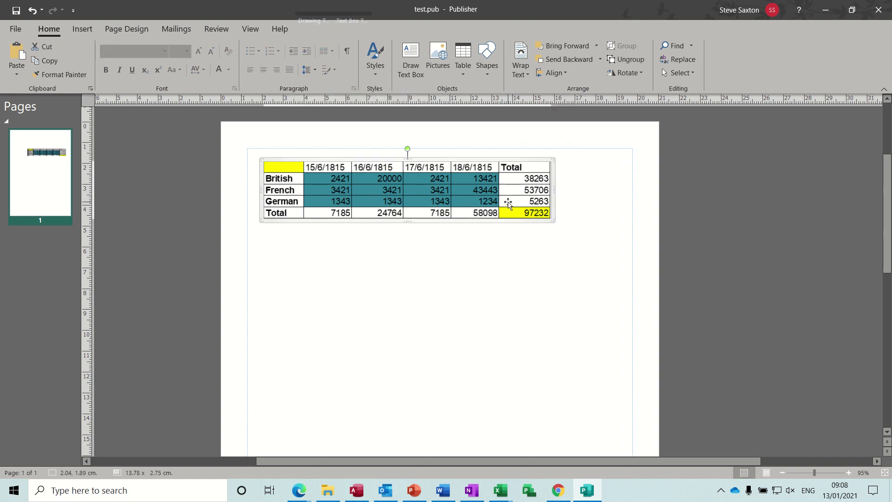
click(442, 249)
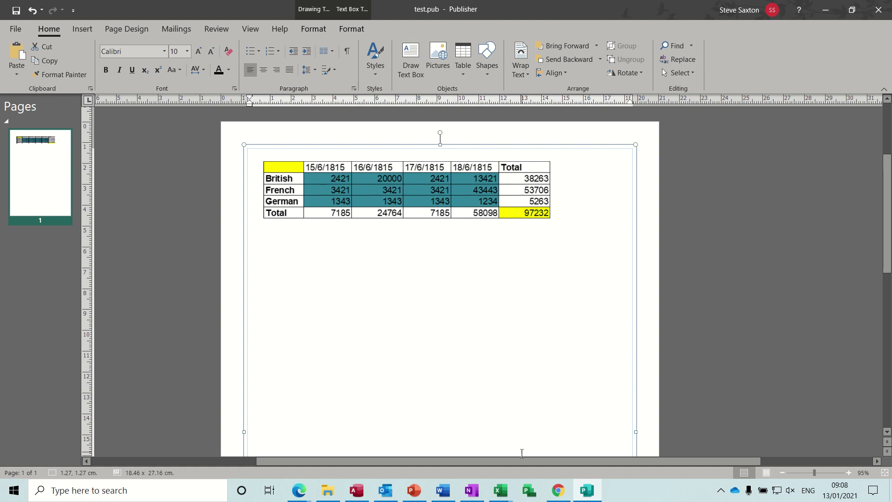
- Bring Charting 2020 to the front and copy the Waterloo Casualties chart below its table
click(500, 490)
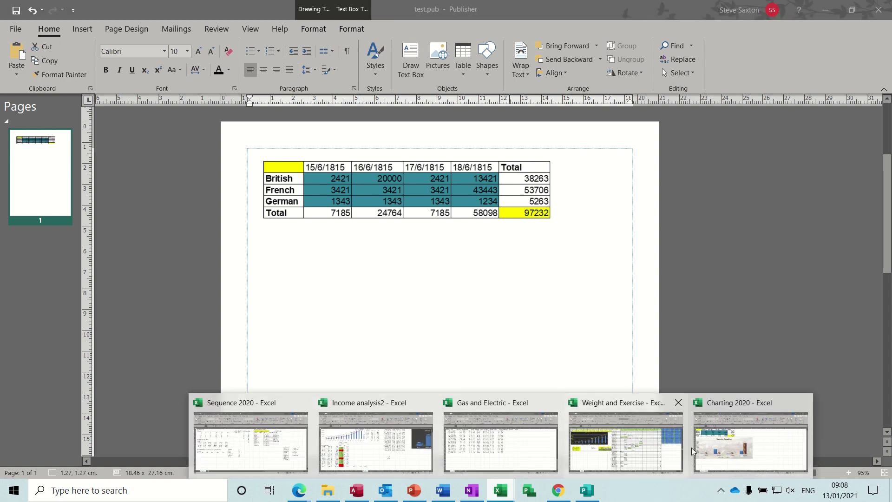
click(714, 453)
click(456, 337)
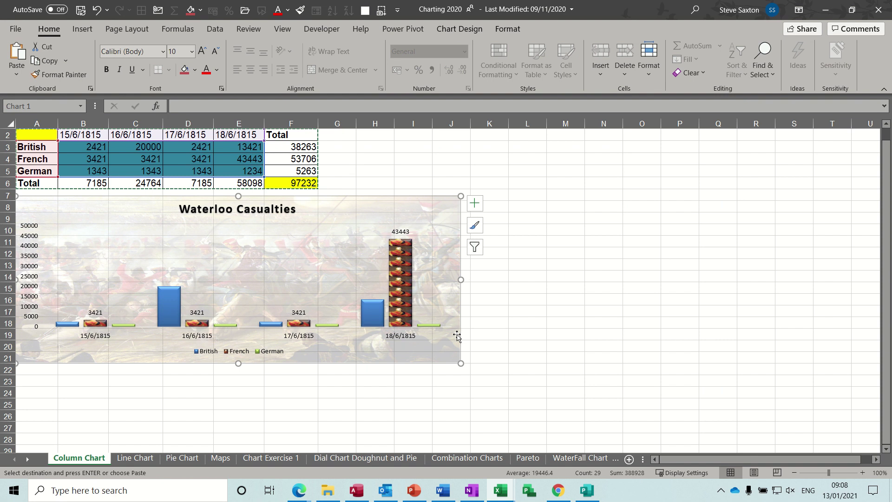
key(Escape)
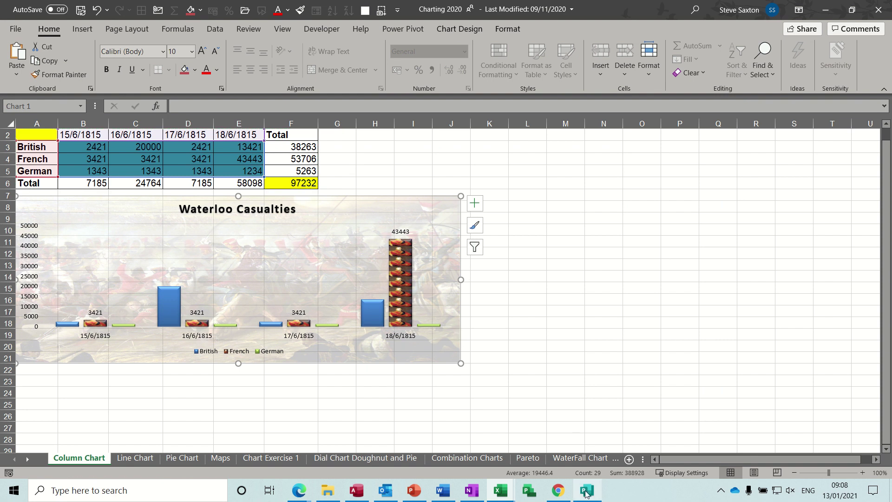
- Paste-link the Waterloo Casualties chart into test.pub as a Microsoft Excel Chart Object
click(587, 493)
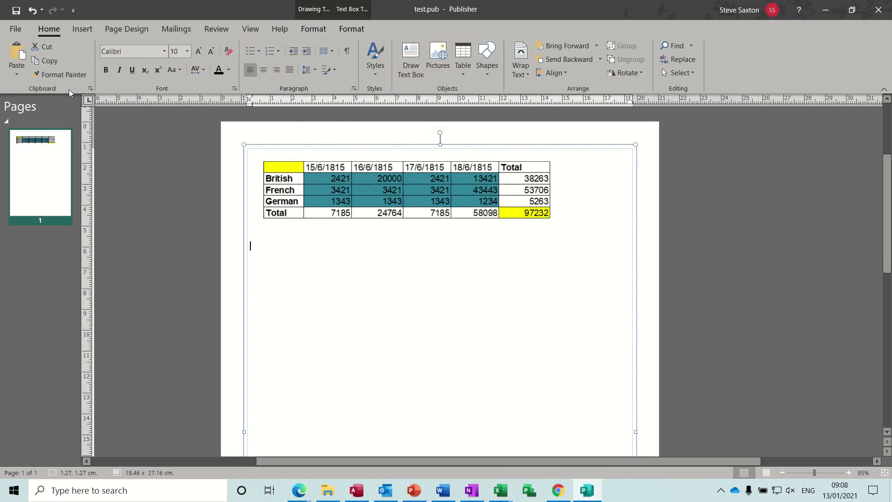
click(24, 75)
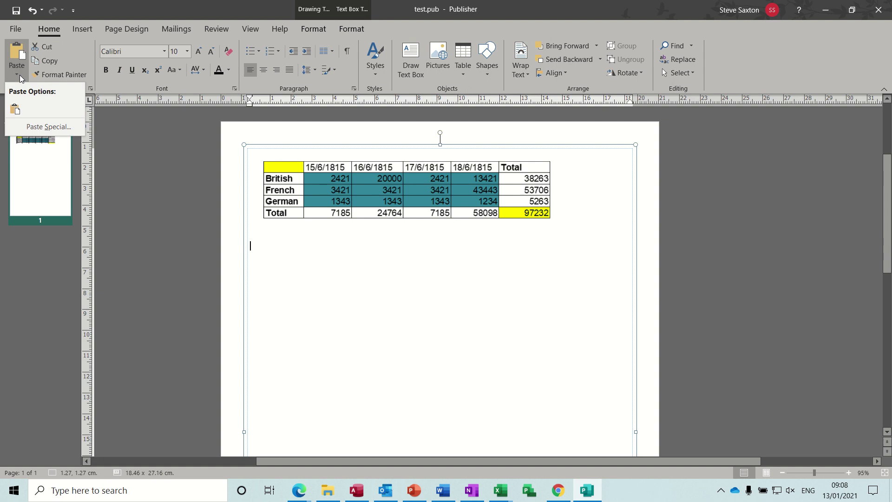
click(32, 127)
click(319, 245)
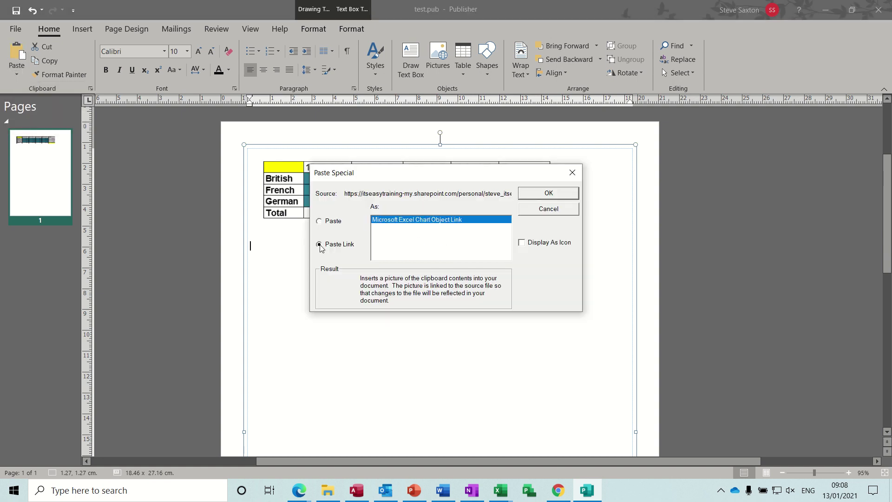
click(547, 196)
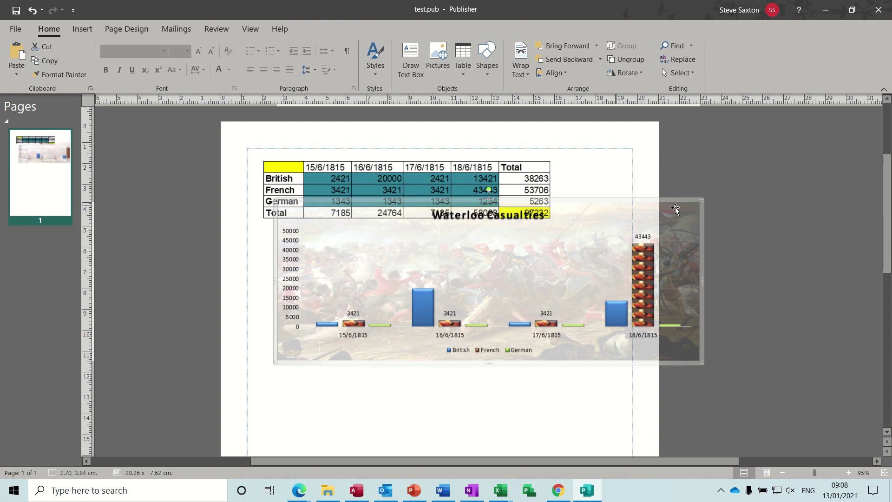
- Shrink the chart to fit beneath the table and add two blank lines in the text box
drag(702, 201, 585, 230)
click(454, 382)
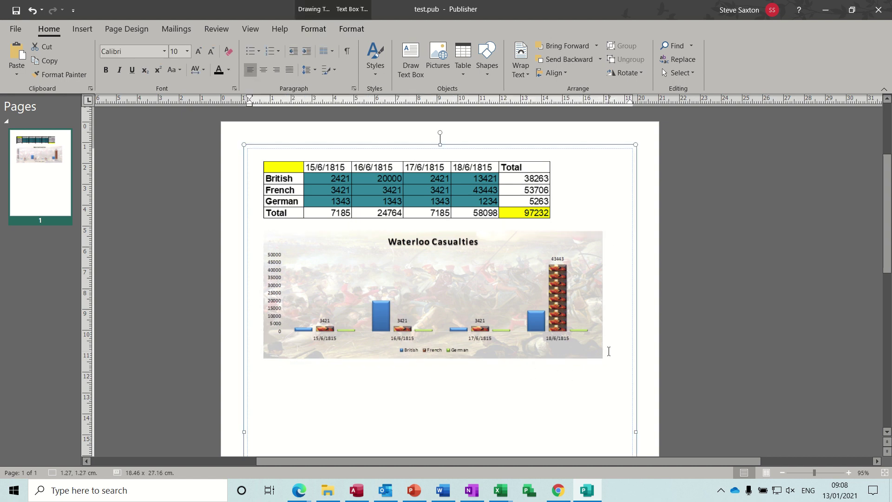
key(Return)
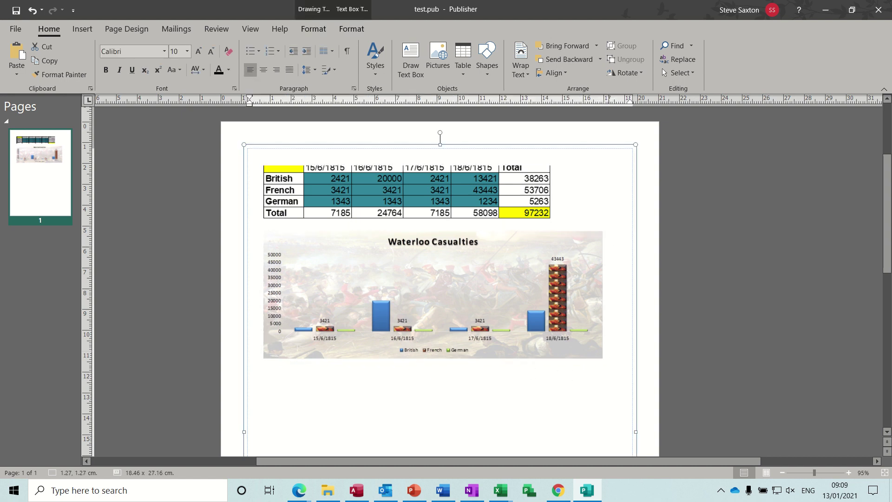
key(Return)
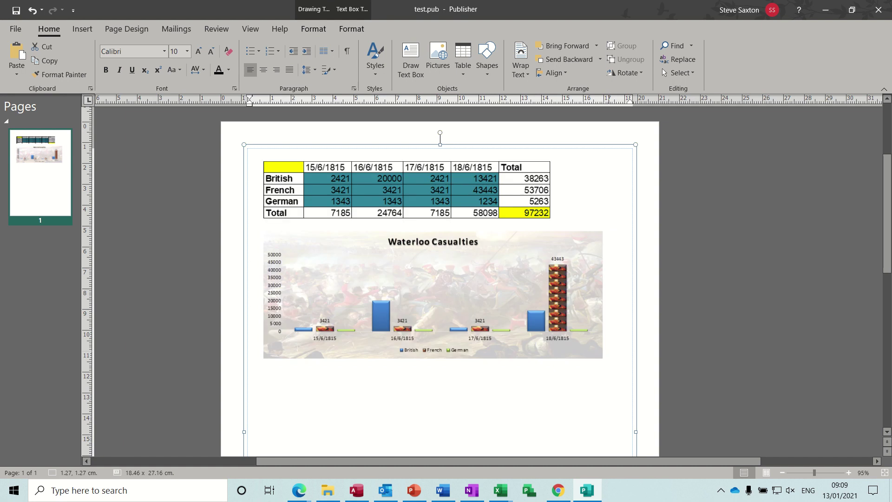
- Select and copy the whole Name/Dept/Tel/Mobile/Manager contact table in Word's Document1
click(443, 491)
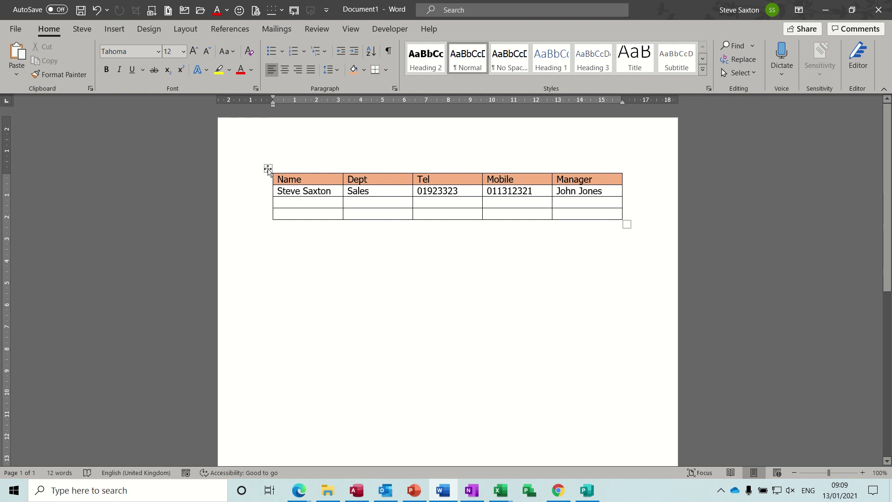
click(268, 168)
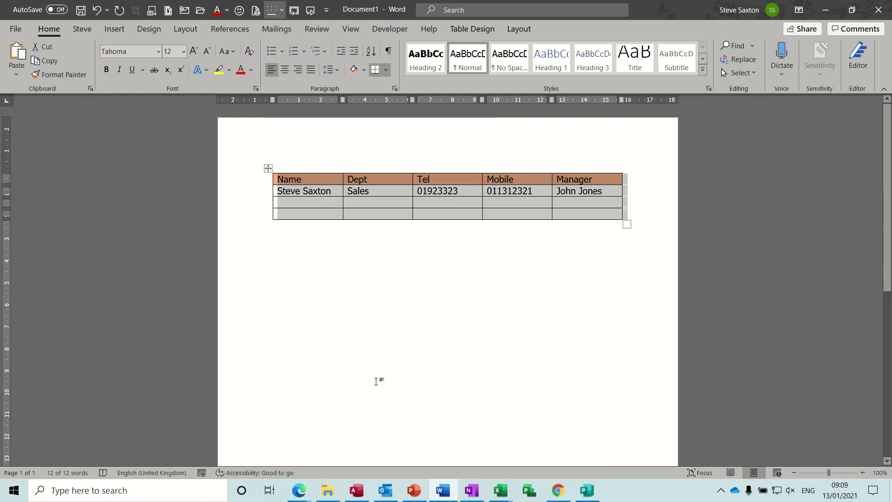
- Paste-link the Word contact table into test.pub
click(587, 493)
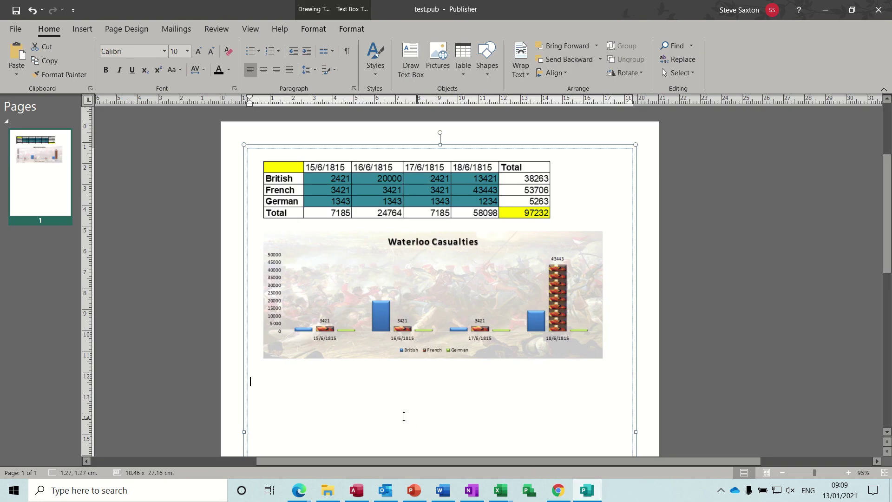
click(17, 75)
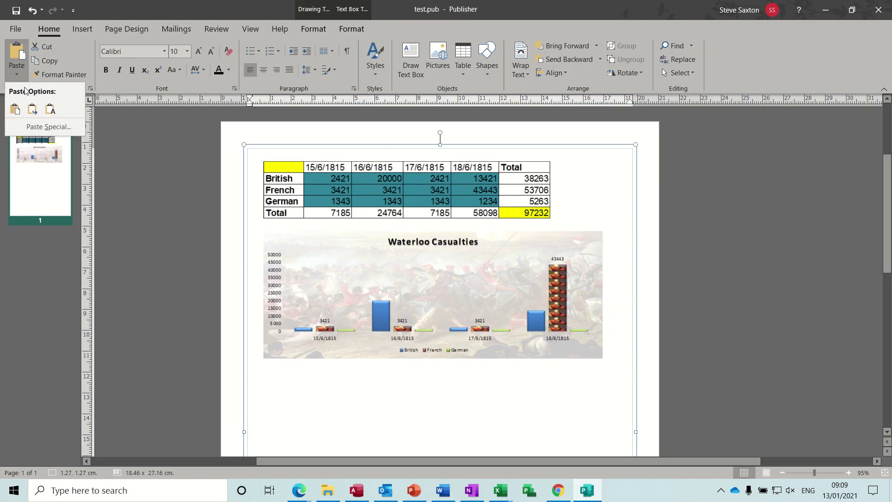
click(45, 130)
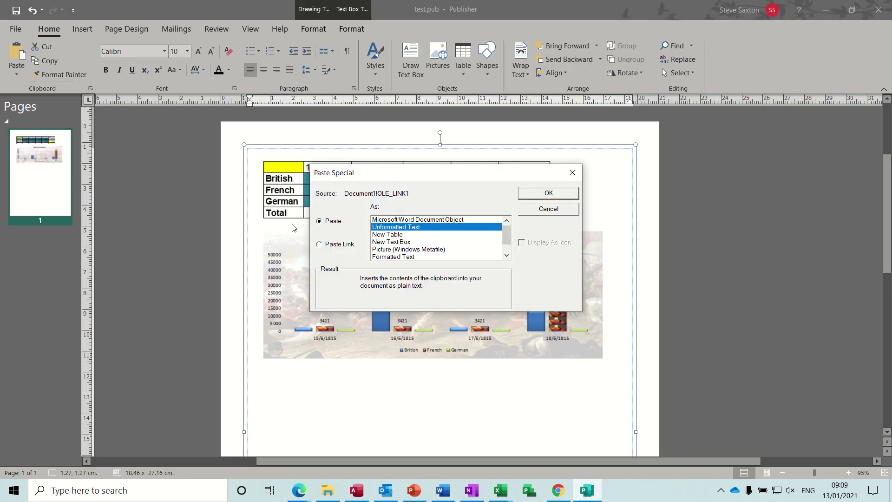
click(320, 245)
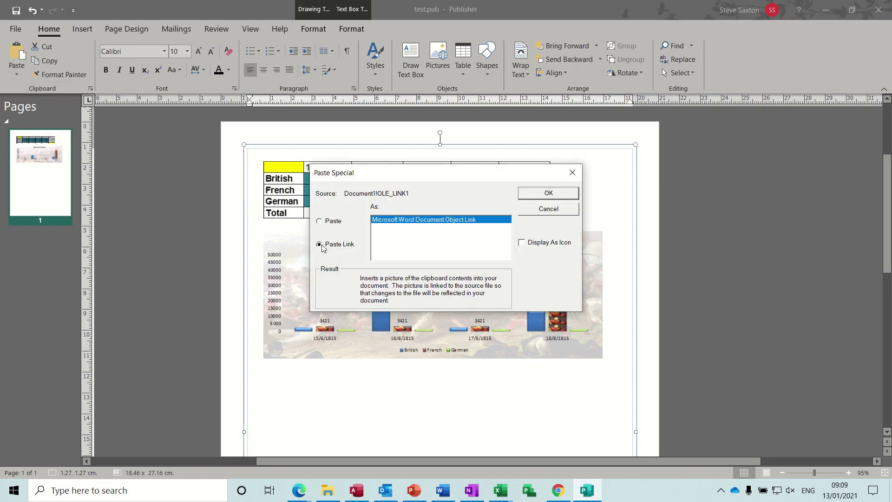
click(548, 194)
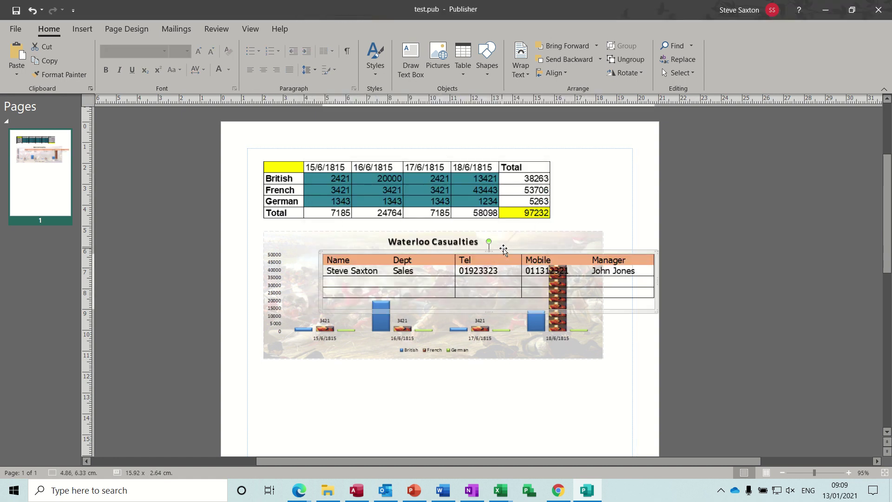
- Move the linked contact table below the Waterloo Casualties chart
drag(503, 250, 445, 369)
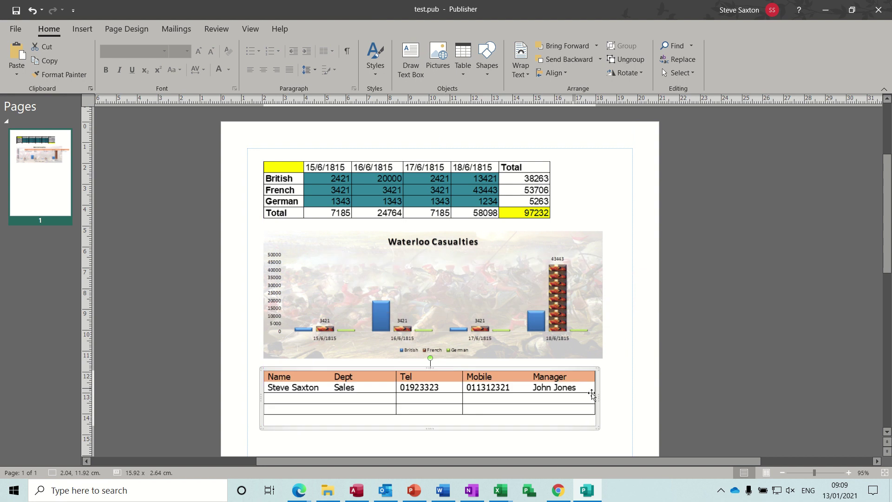
click(613, 425)
scroll(614, 426, down, 5)
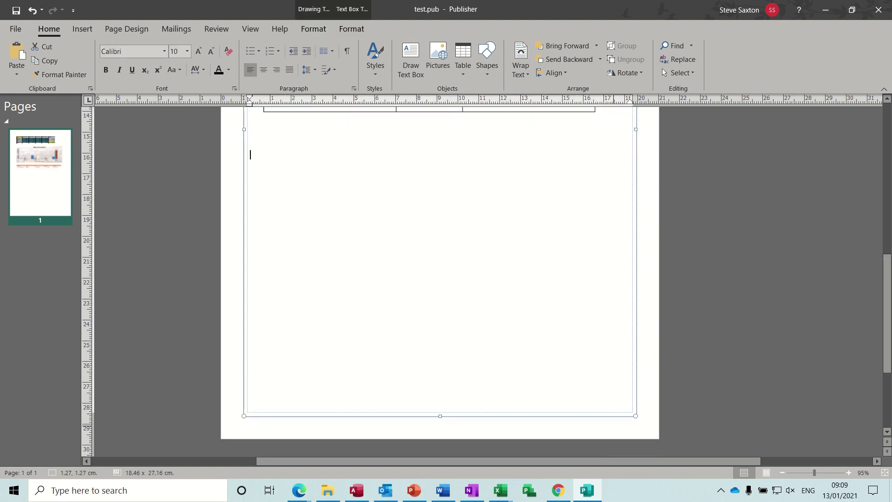
scroll(889, 357, up, 3)
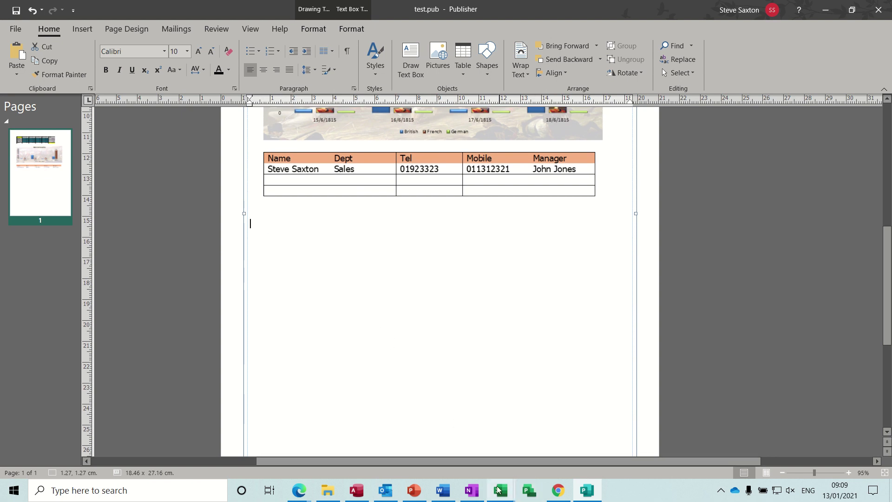
- Draw a blue rectangle below the contact table in Word's Document1
click(443, 490)
click(340, 272)
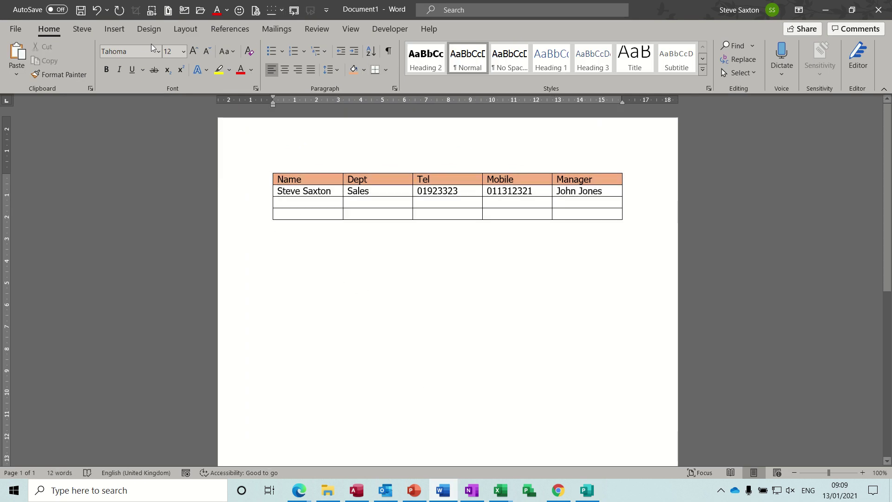
click(110, 32)
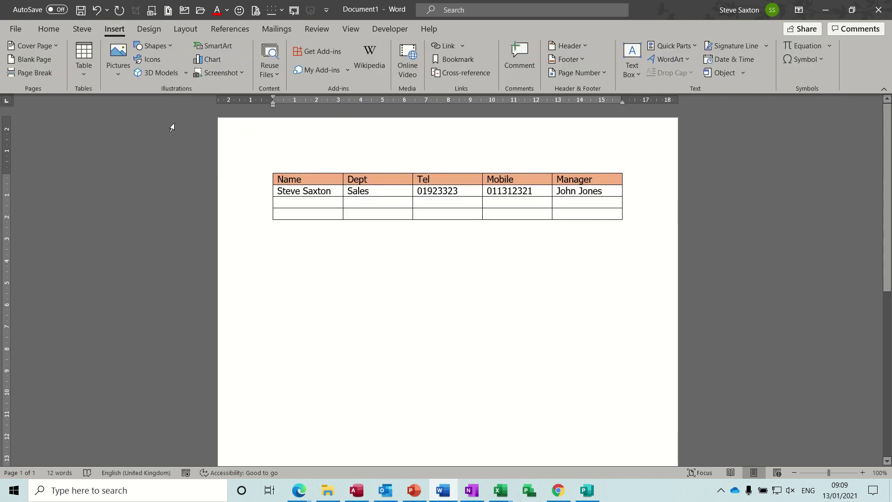
click(171, 47)
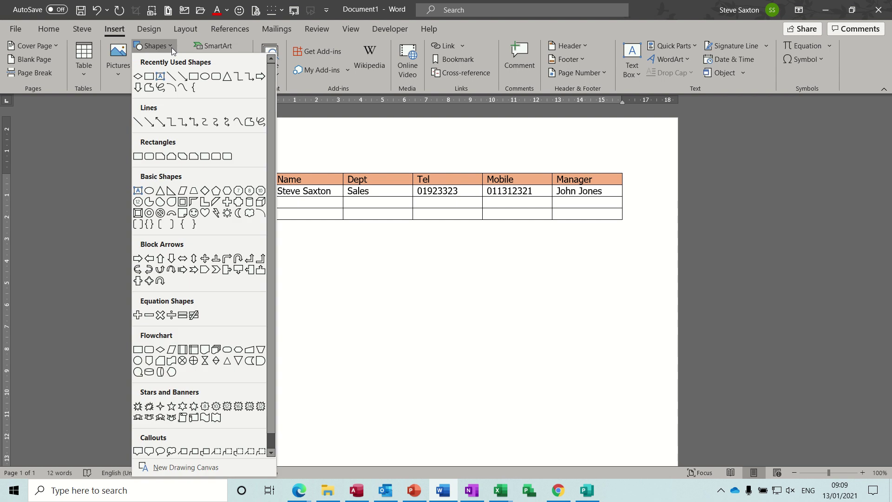
click(194, 74)
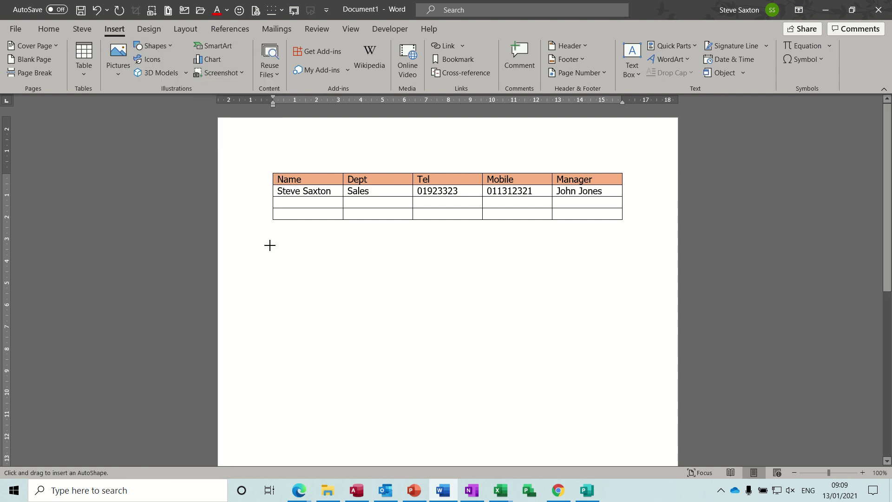
mouse_move(272, 246)
mouse_down()
mouse_move(339, 283)
mouse_move(328, 335)
mouse_up()
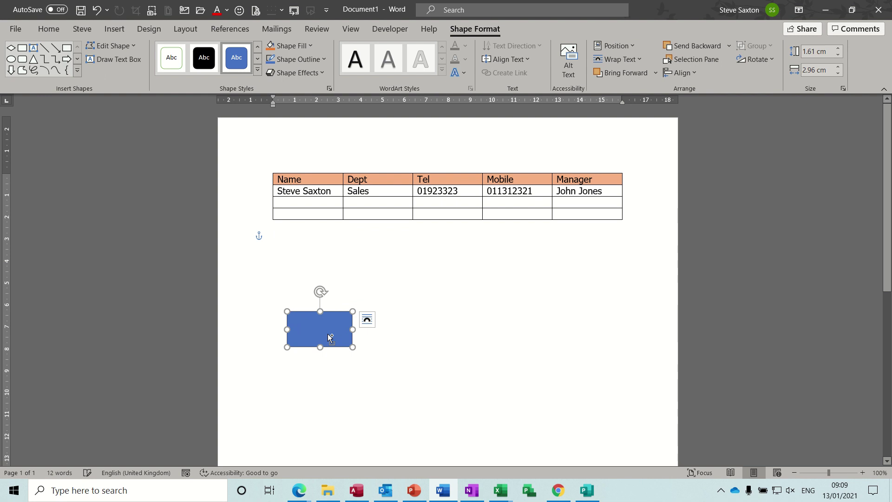
- Place a second rectangle just under the first and select both rectangles together
click(367, 319)
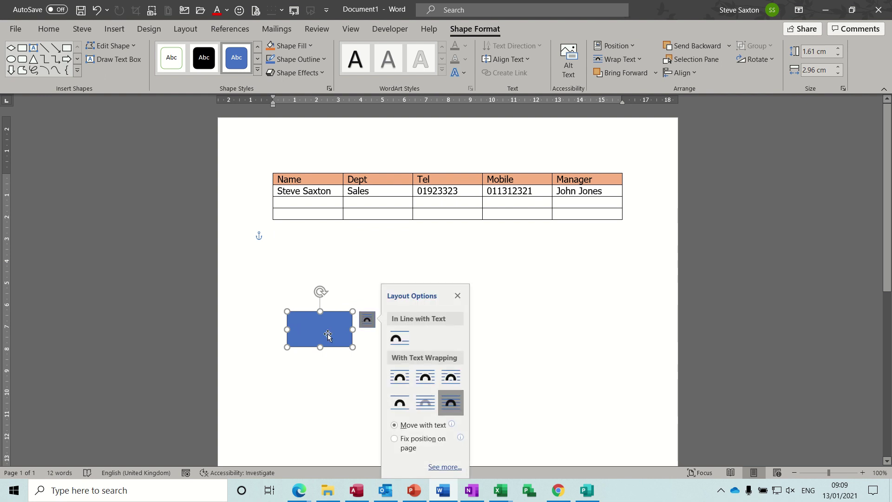
mouse_move(328, 334)
mouse_down()
mouse_move(314, 266)
mouse_move(339, 333)
mouse_move(313, 327)
mouse_up()
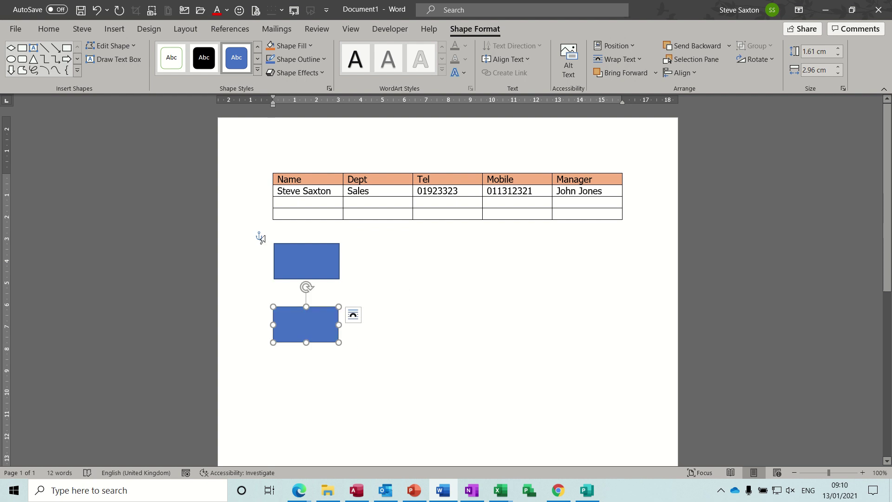
drag(261, 238, 307, 325)
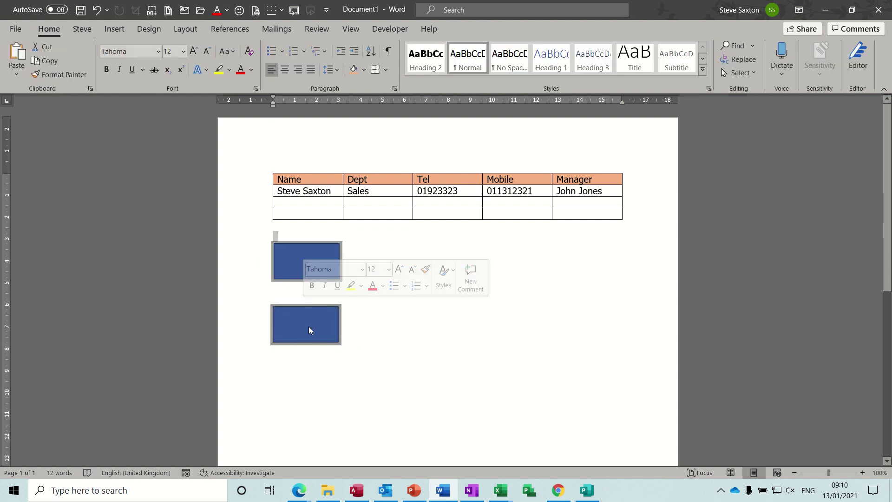
click(309, 326)
click(296, 264)
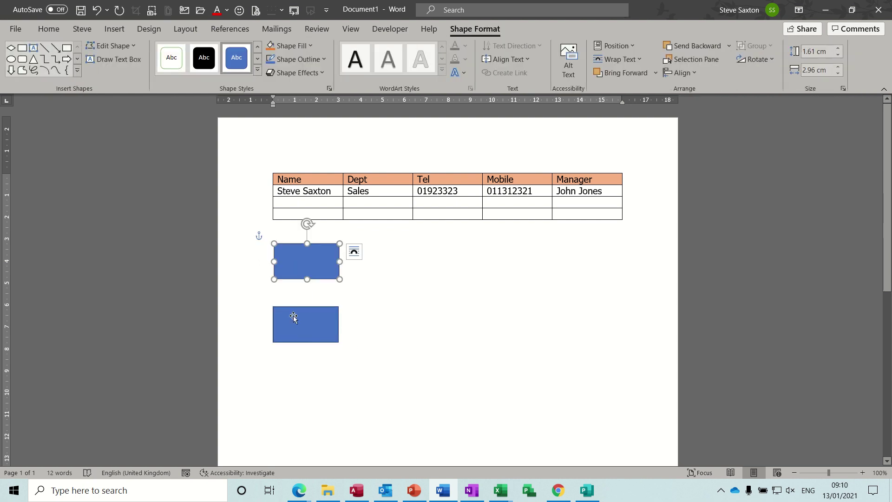
shift+click(294, 318)
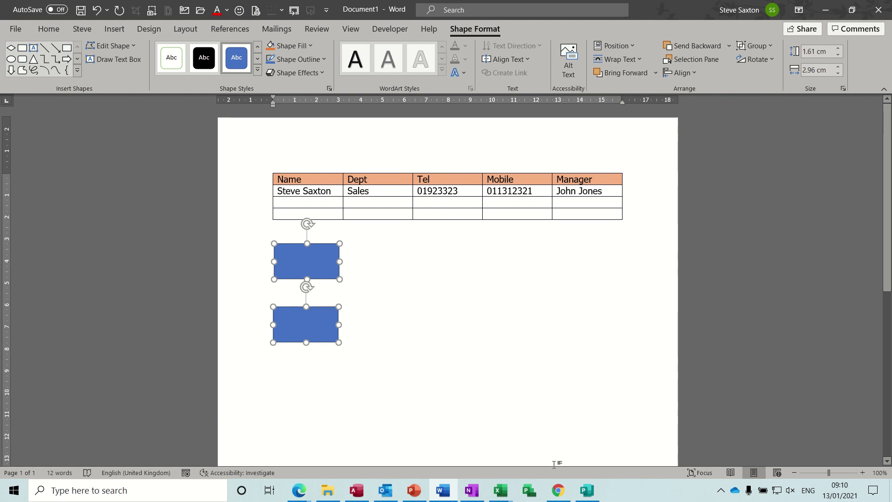
click(588, 491)
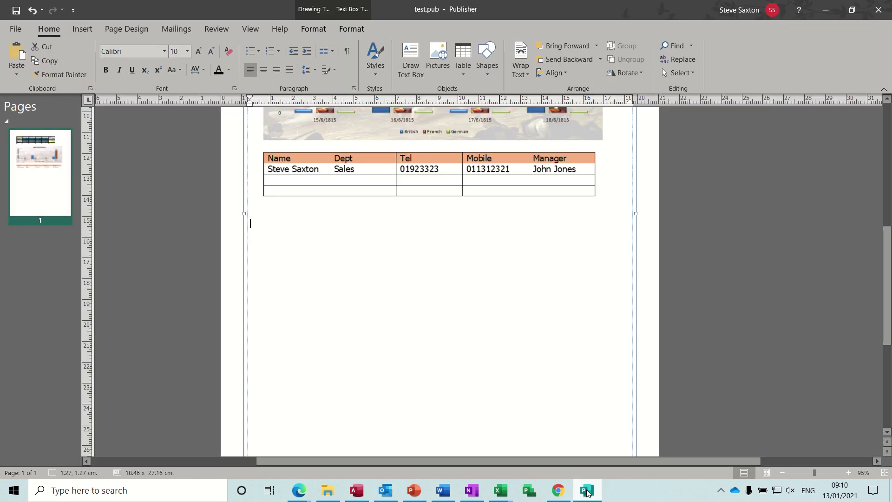
click(393, 246)
click(16, 76)
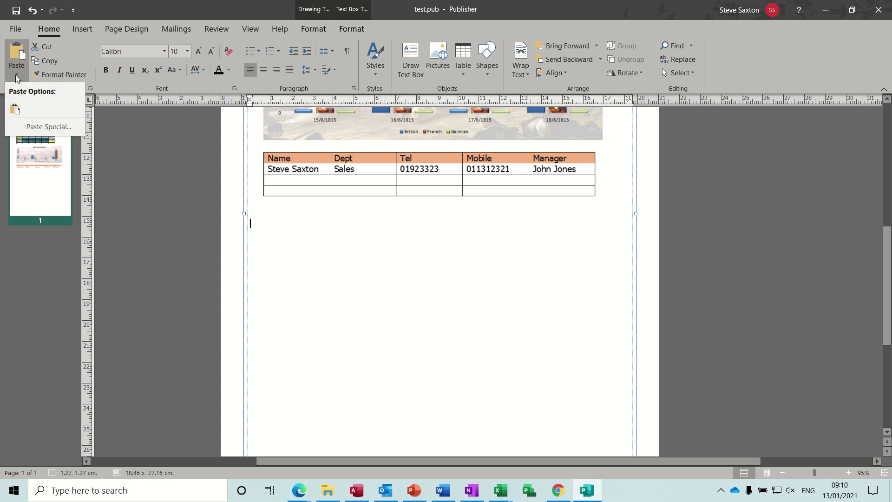
click(58, 128)
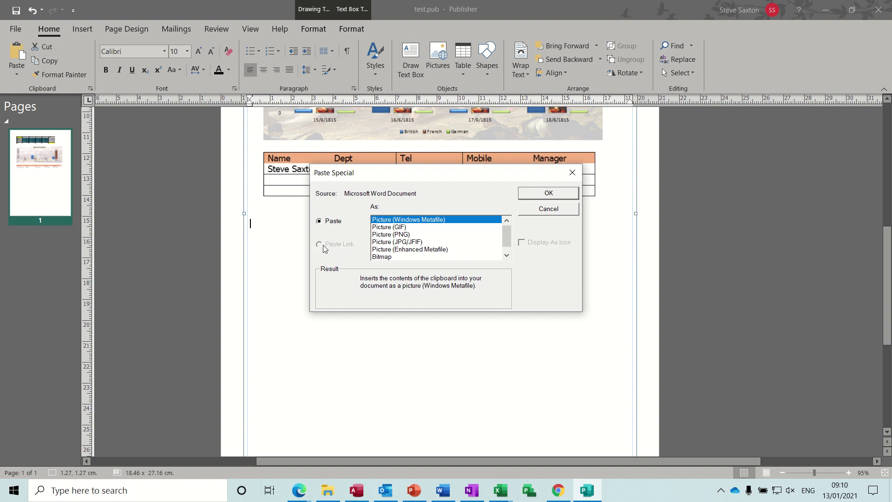
click(533, 213)
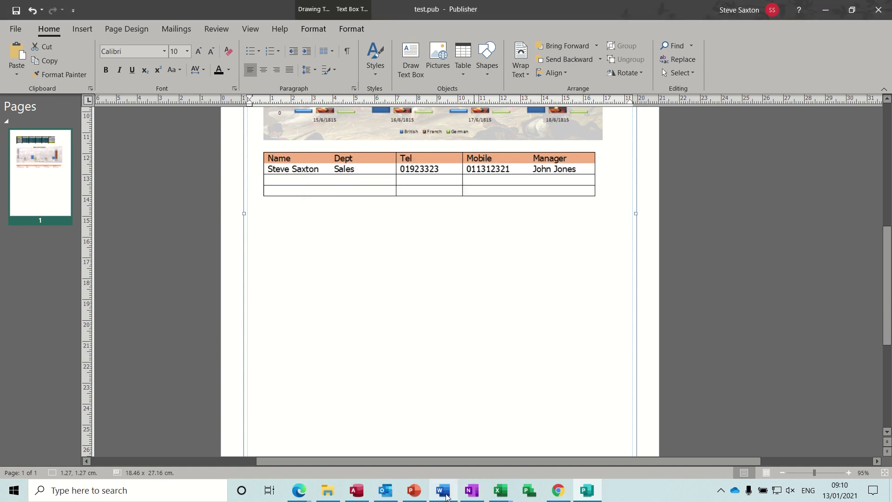
- Delete both rectangles and insert a Hierarchy > Organization Chart SmartArt below the contact table
key(alt+Tab)
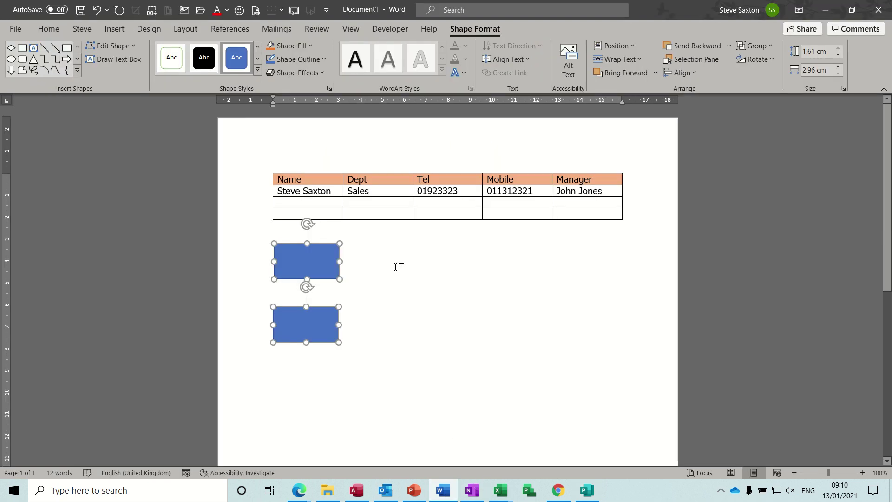
key(Delete)
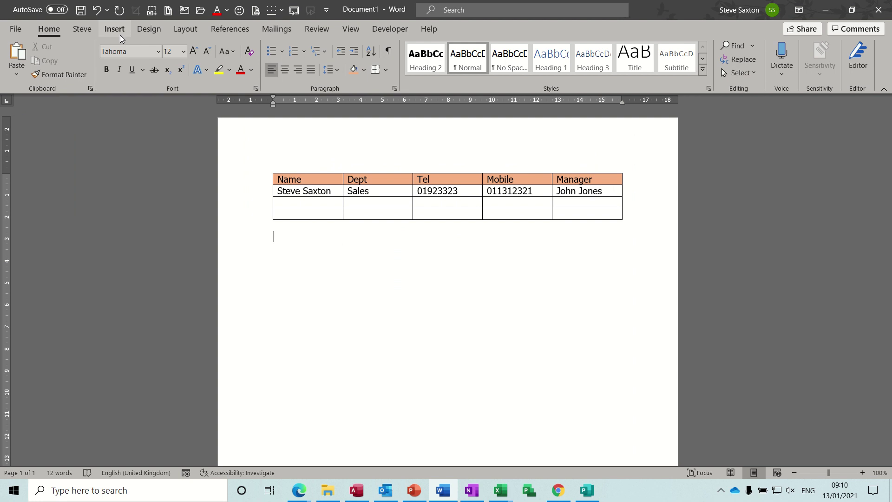
click(119, 32)
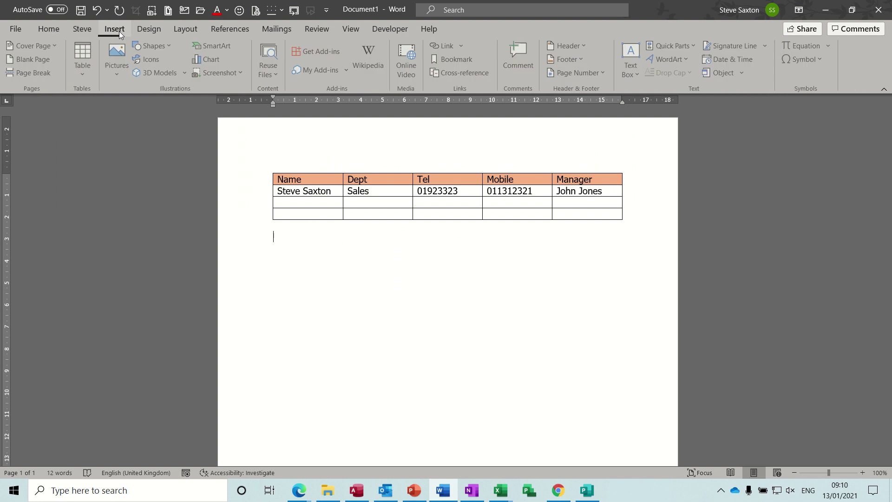
click(227, 47)
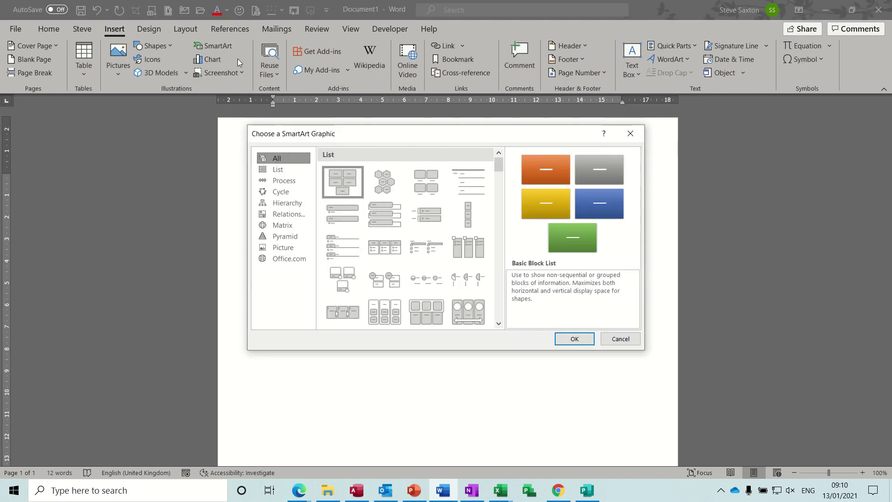
click(289, 205)
click(342, 169)
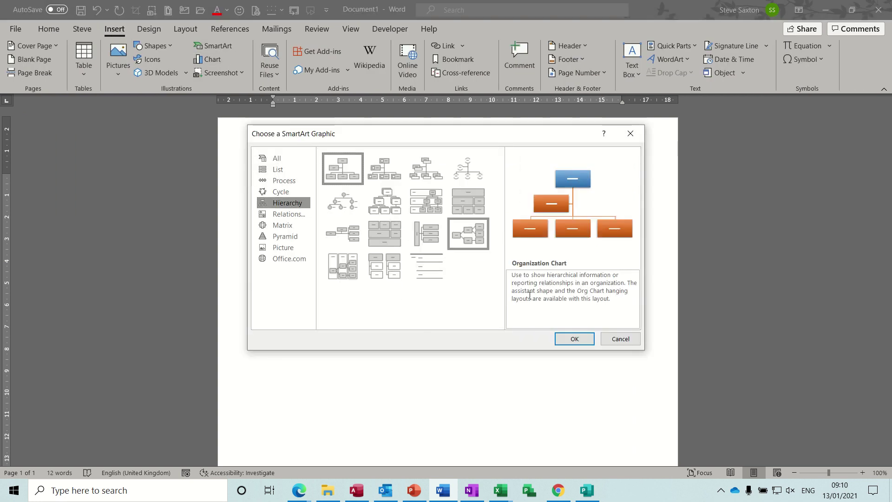
click(575, 339)
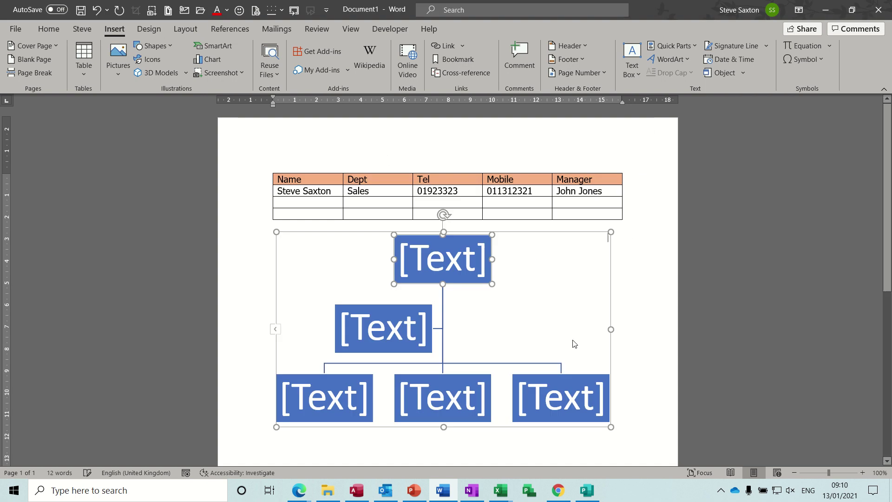
click(521, 232)
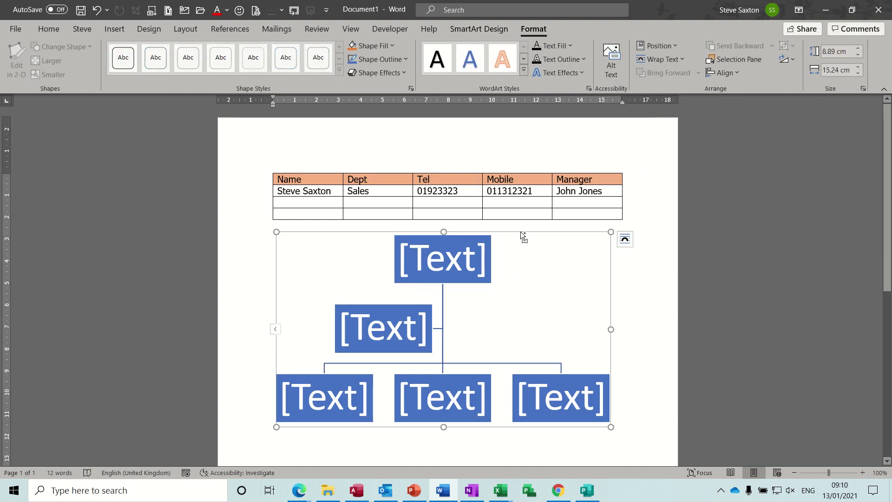
key(alt+Tab)
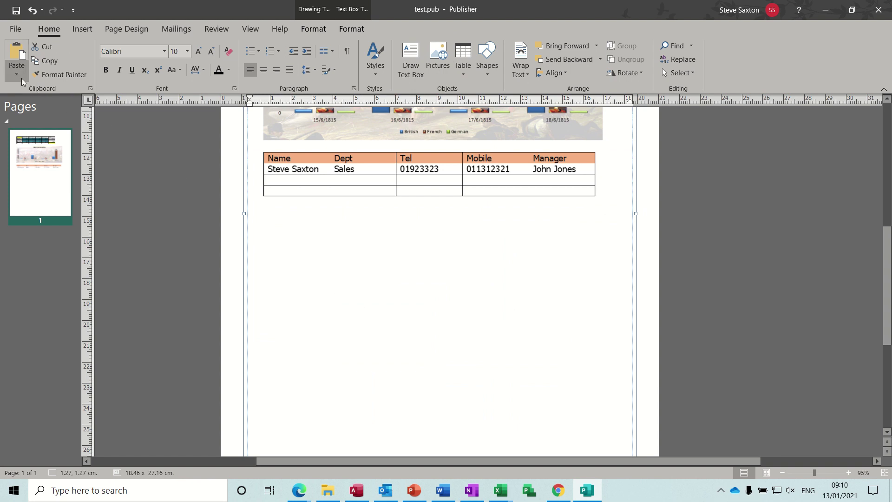
click(20, 77)
click(43, 125)
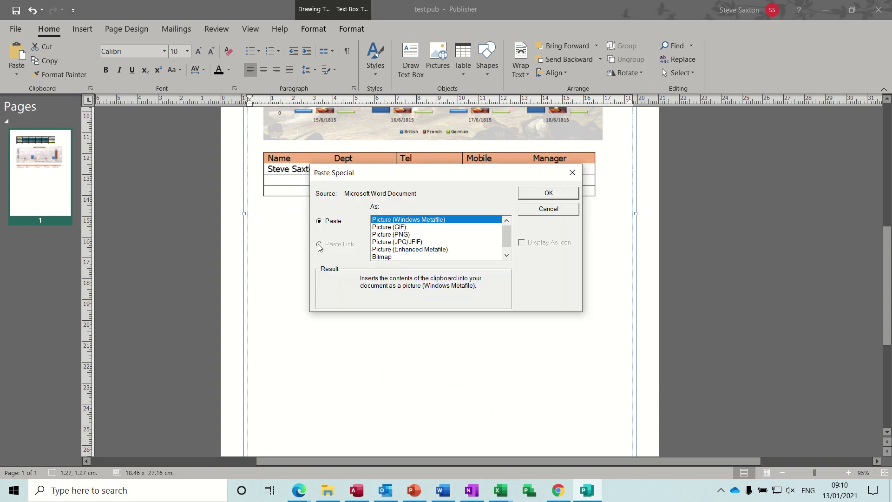
click(538, 210)
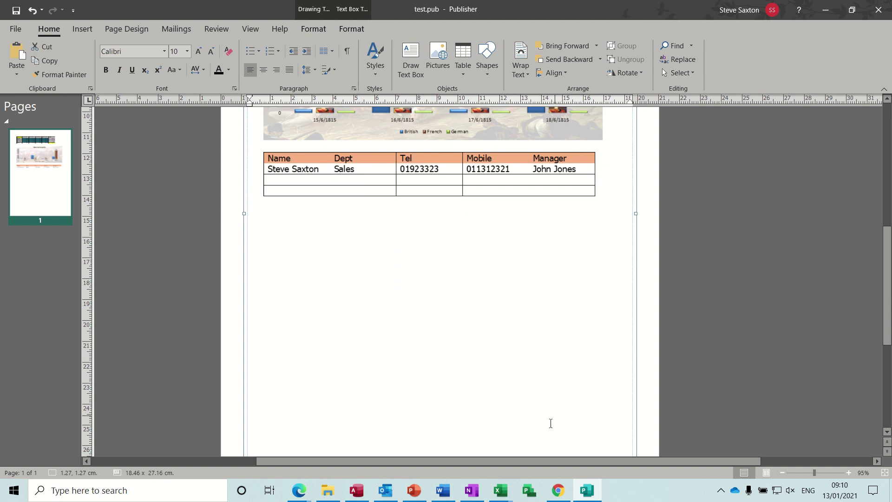
- Remove the organization chart and insert a three-box Process > Basic Process SmartArt in its place
key(alt+Tab)
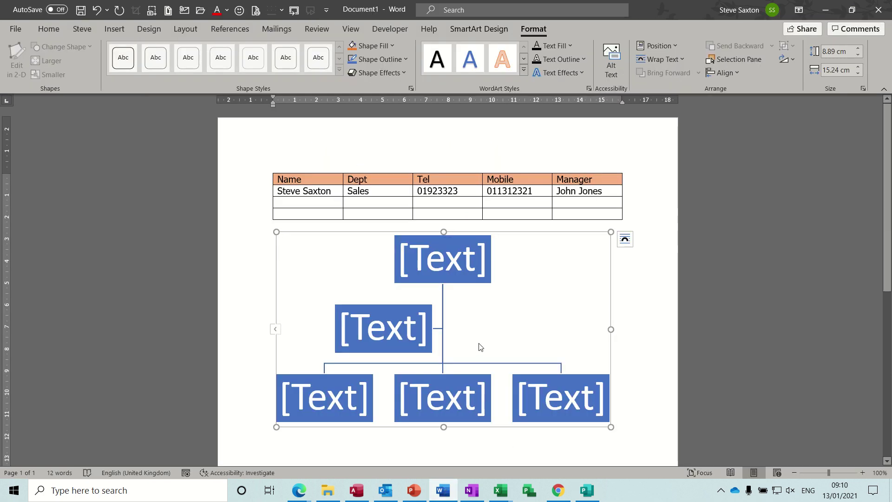
key(Delete)
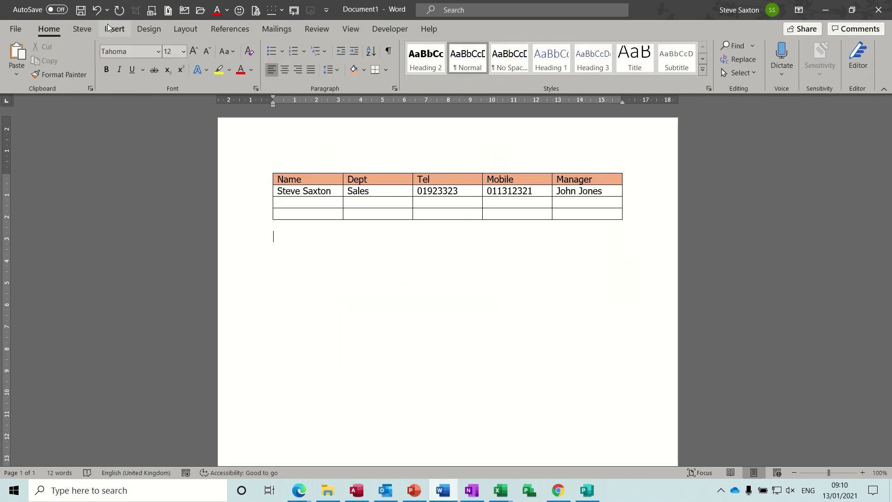
click(114, 29)
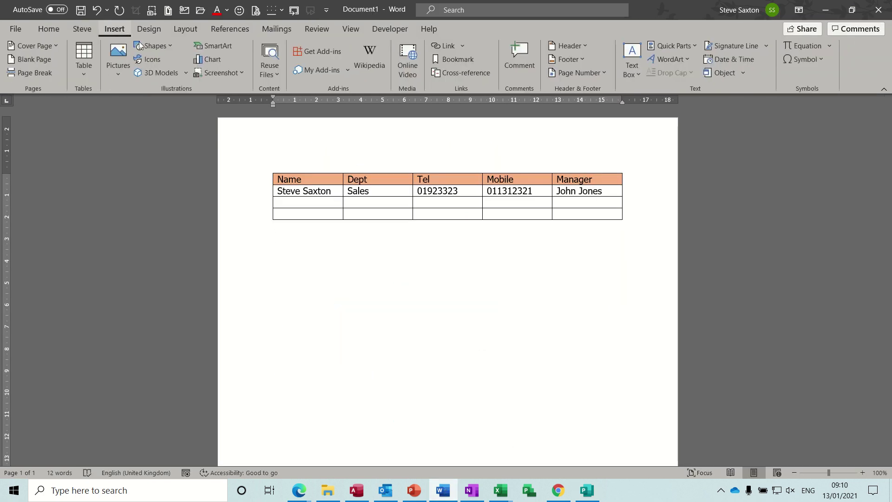
click(227, 49)
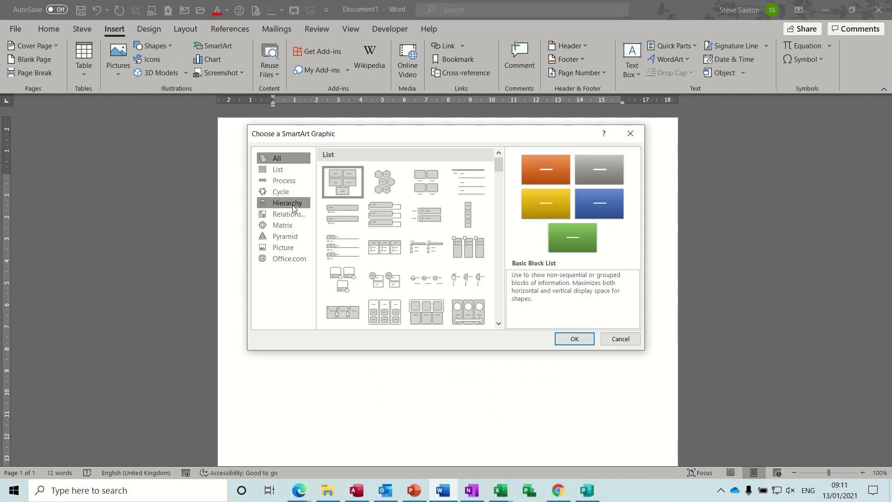
click(288, 181)
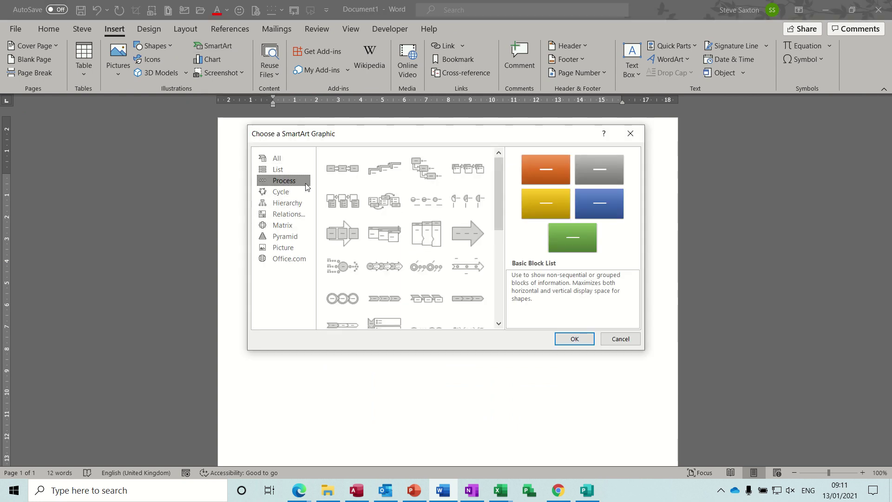
click(347, 177)
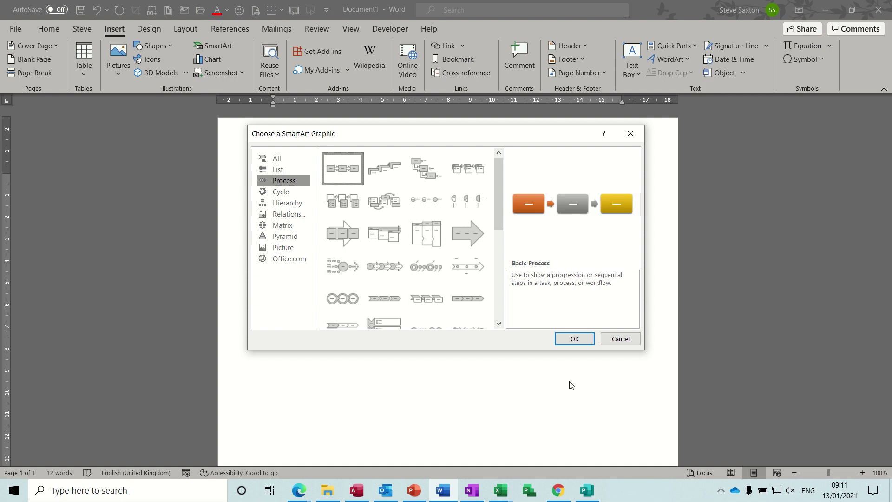
click(577, 343)
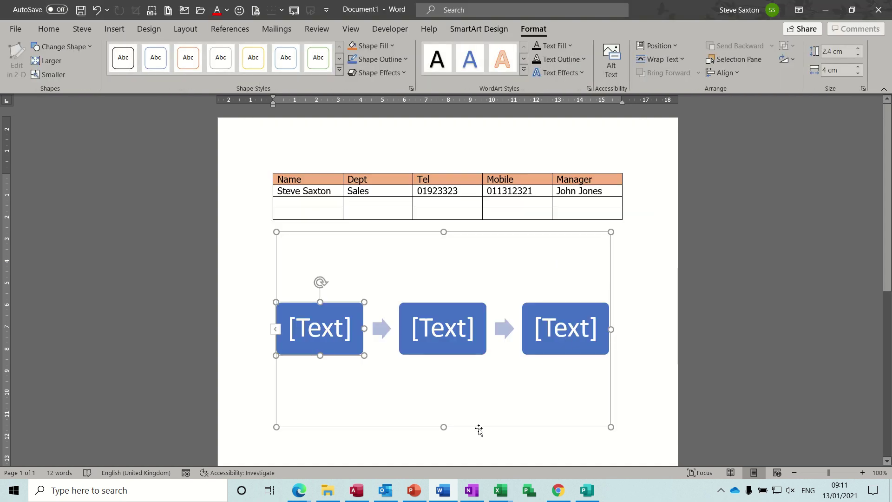
click(479, 429)
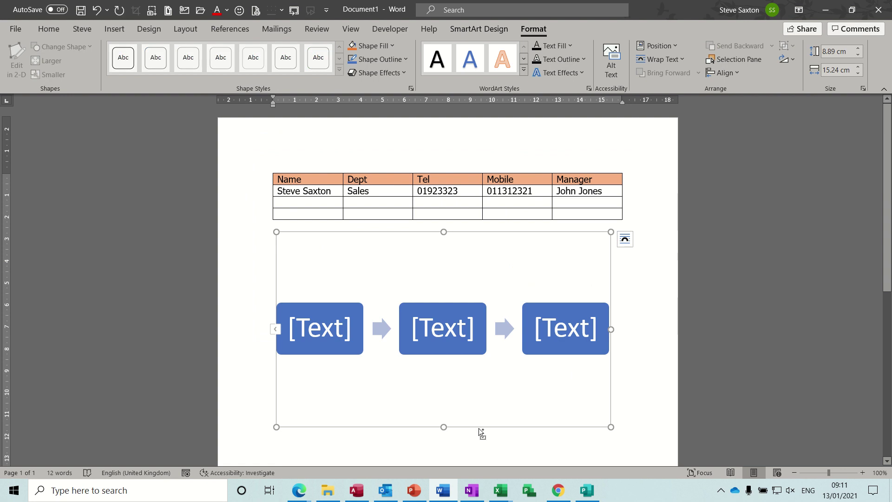
- Back in test.pub, cancel Paste Special and leave the space below the contact table empty
click(587, 490)
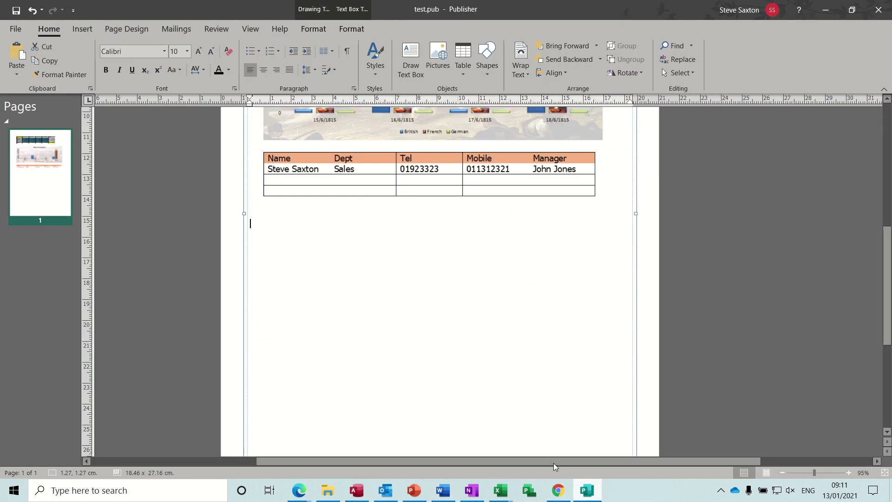
click(23, 74)
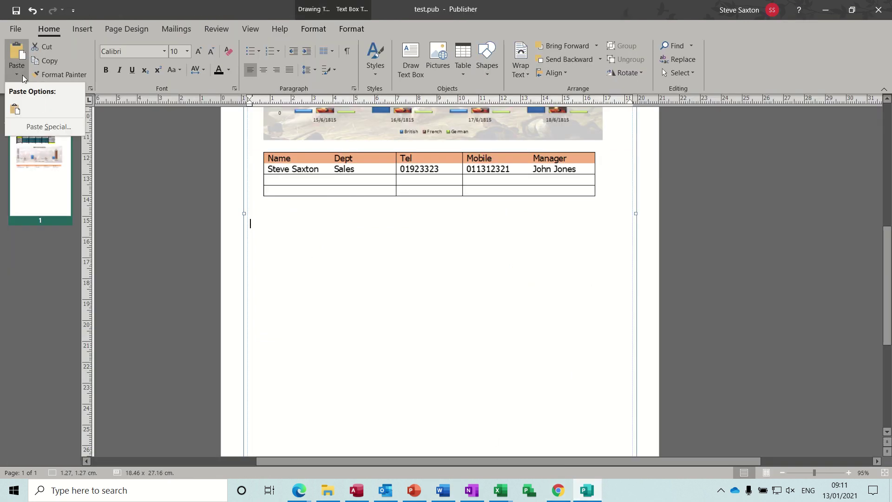
click(47, 127)
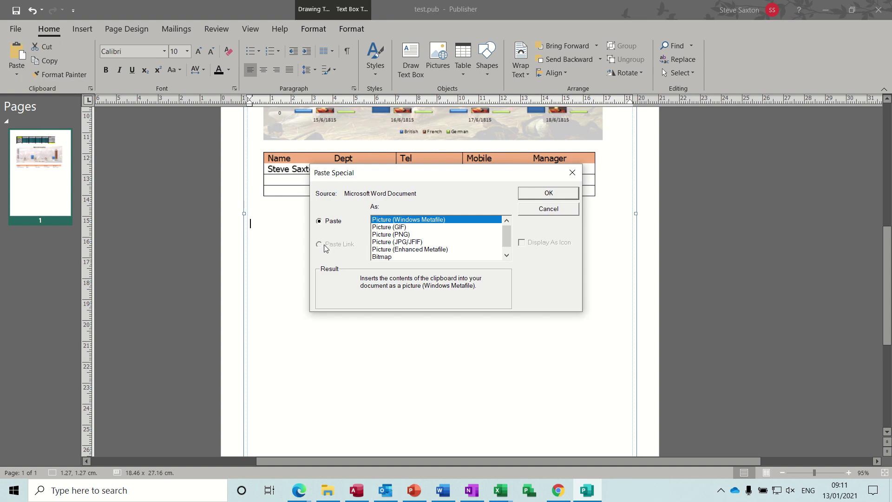
click(549, 209)
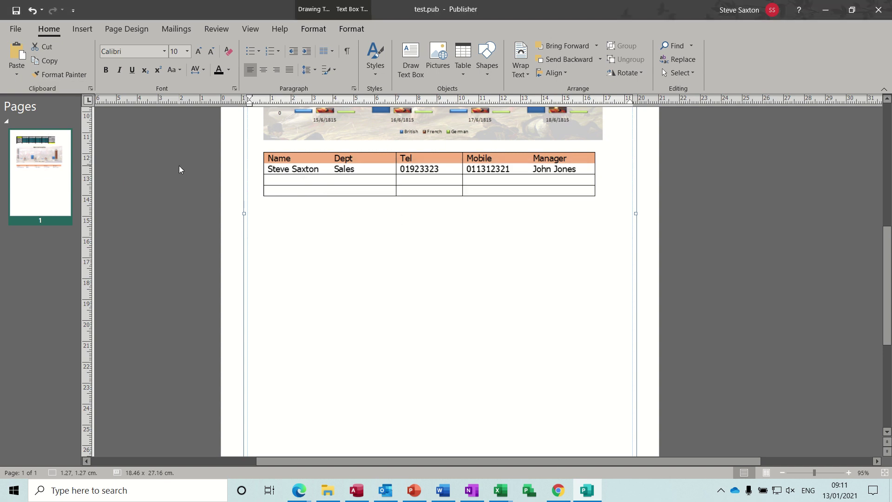
click(279, 234)
- Set up an Insert Object from file for the AdvancedVlookup 2015 workbook, with Link ticked
click(83, 29)
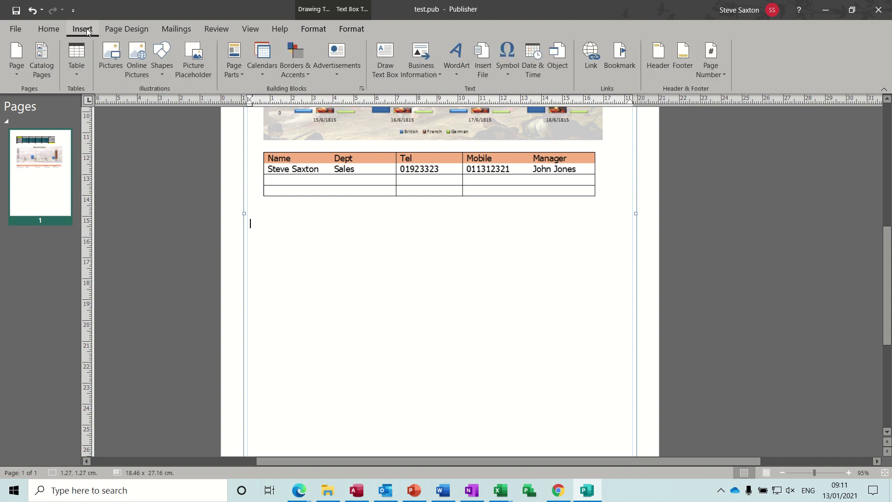
click(563, 57)
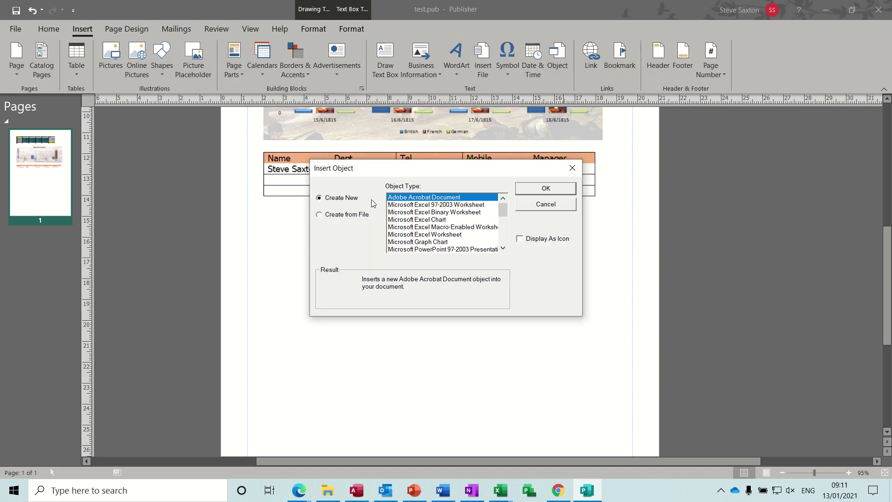
click(342, 217)
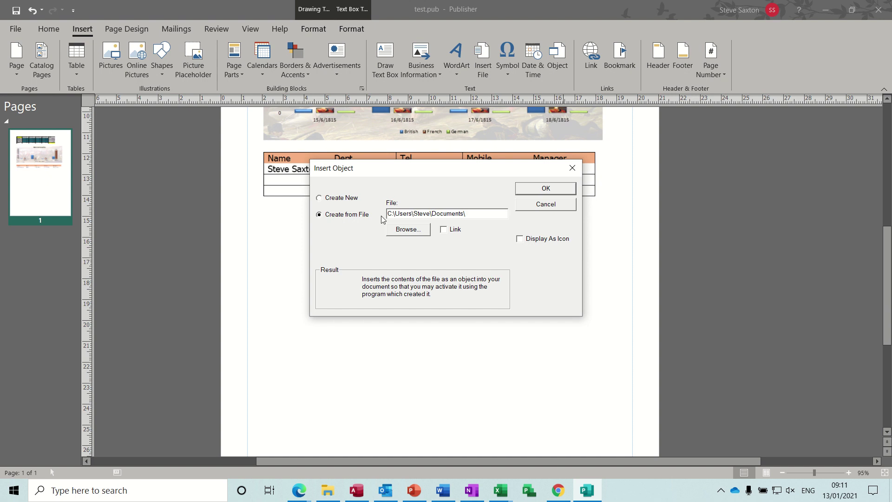
click(411, 234)
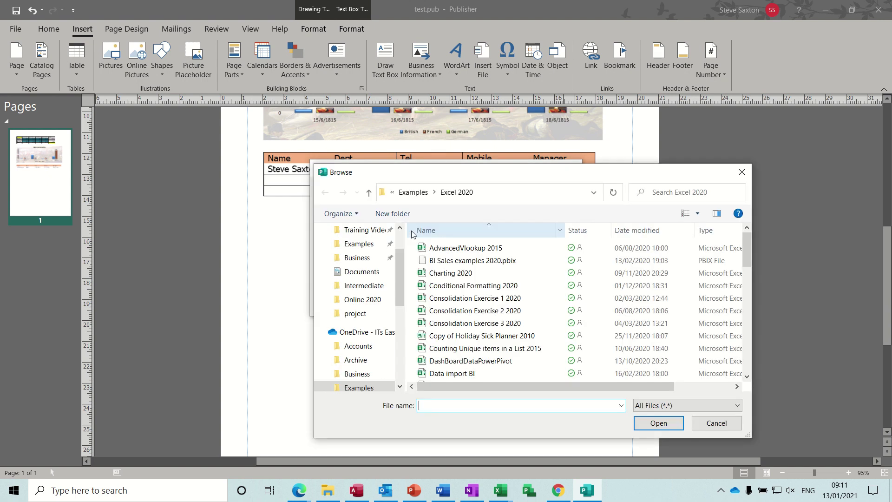
click(456, 251)
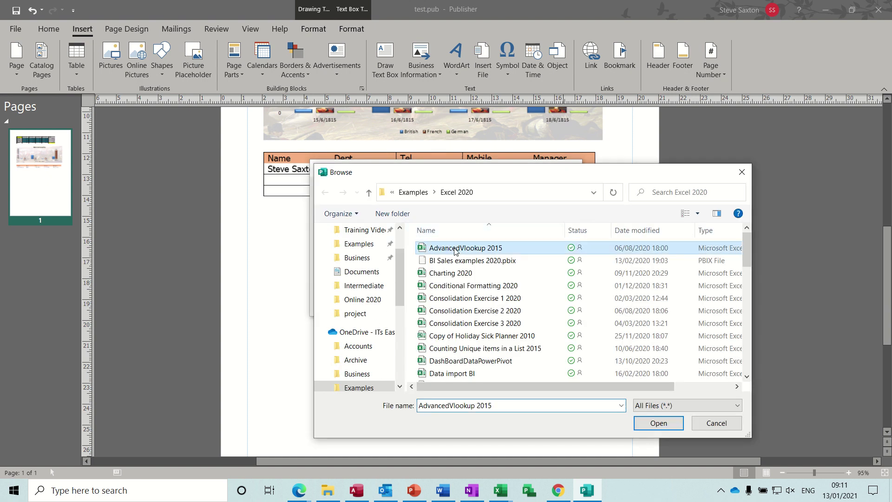
click(652, 427)
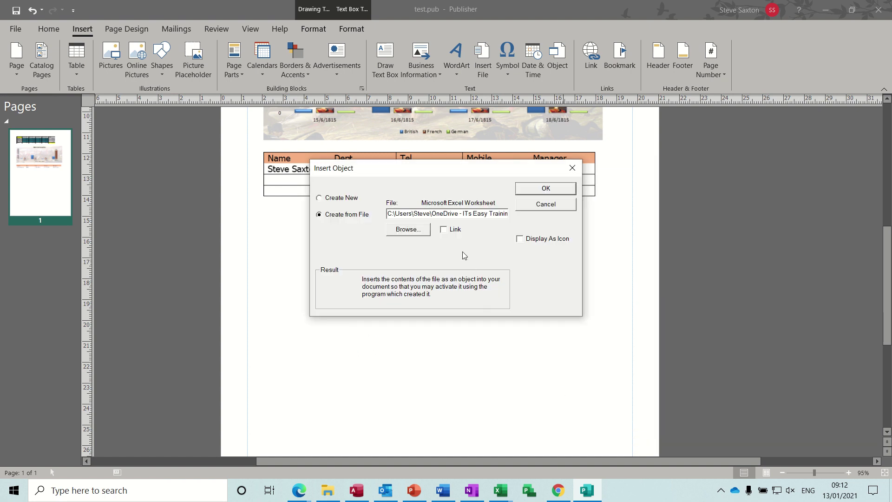
click(444, 230)
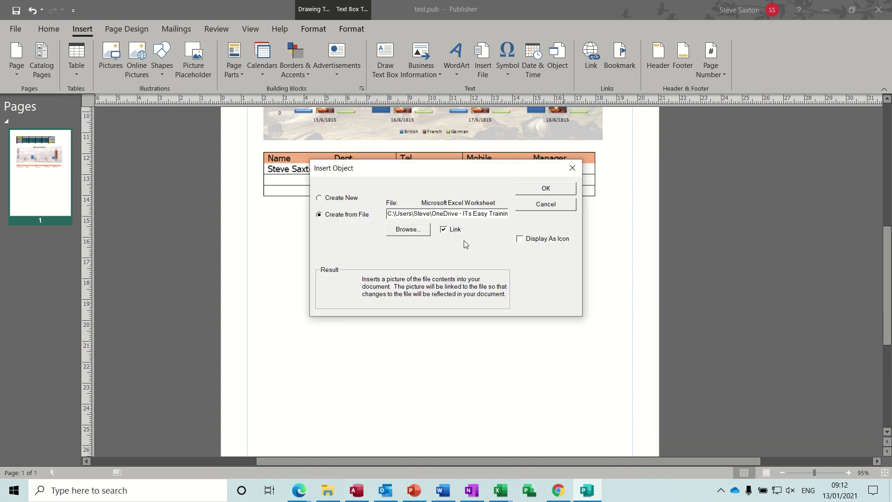
- Insert the linked payroll worksheet object and shrink it by dragging its corners inward
click(532, 188)
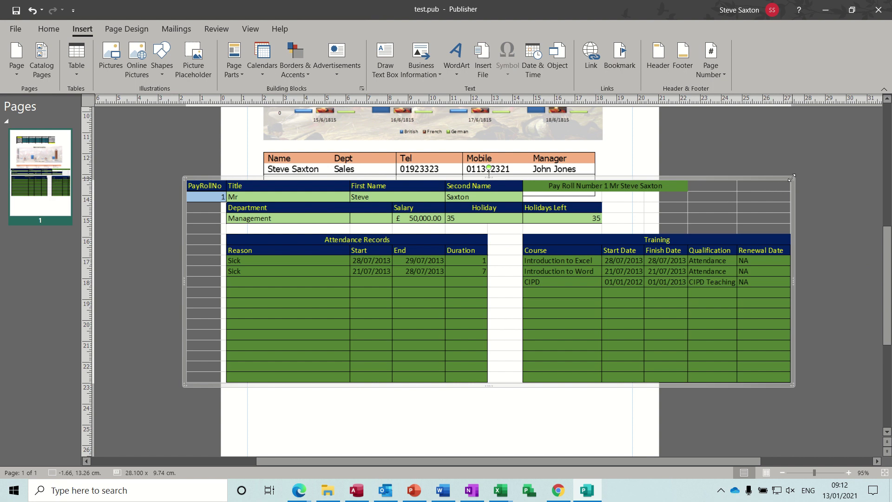
drag(793, 181, 640, 231)
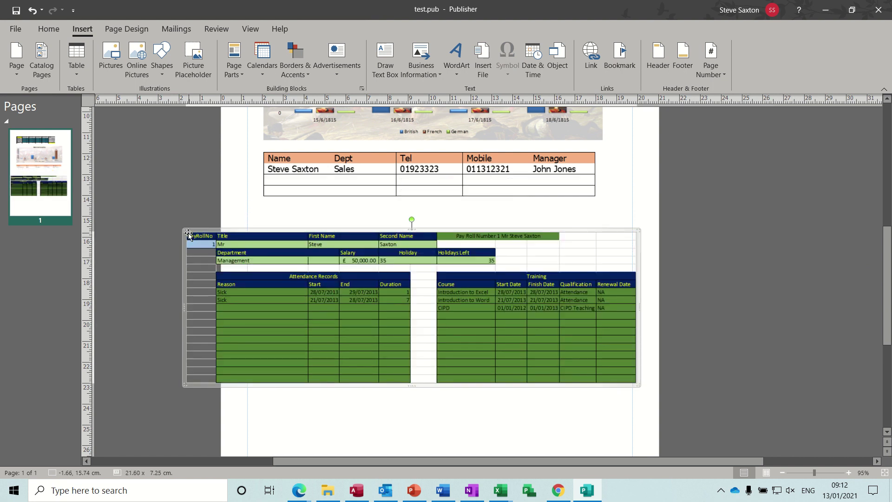
drag(185, 230, 274, 248)
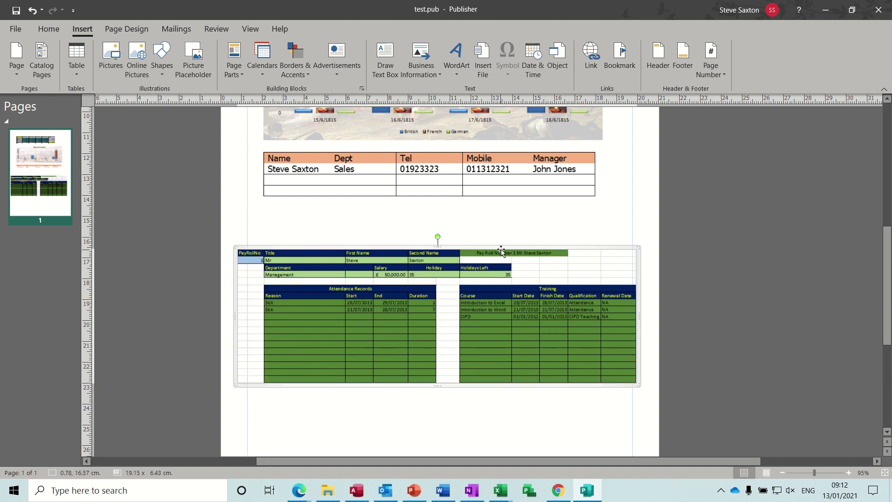
- Move the payroll object just below the Word table and open its source workbook in Excel
drag(502, 249, 506, 215)
click(452, 376)
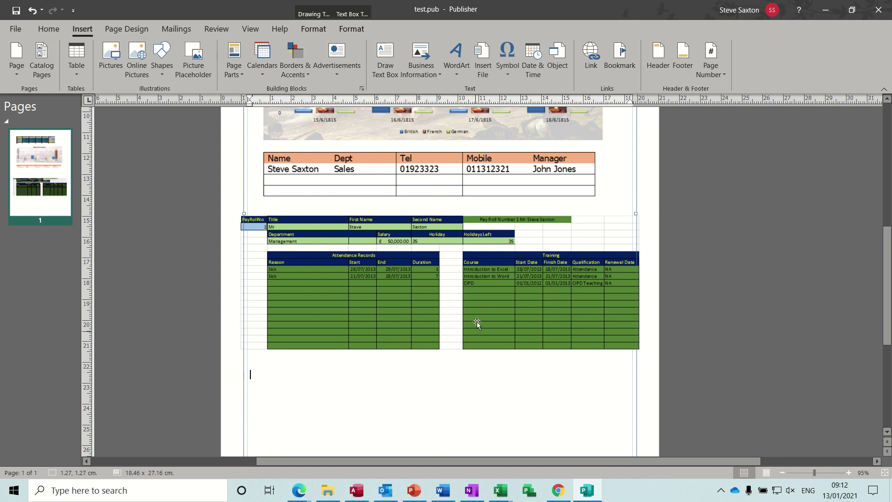
click(456, 267)
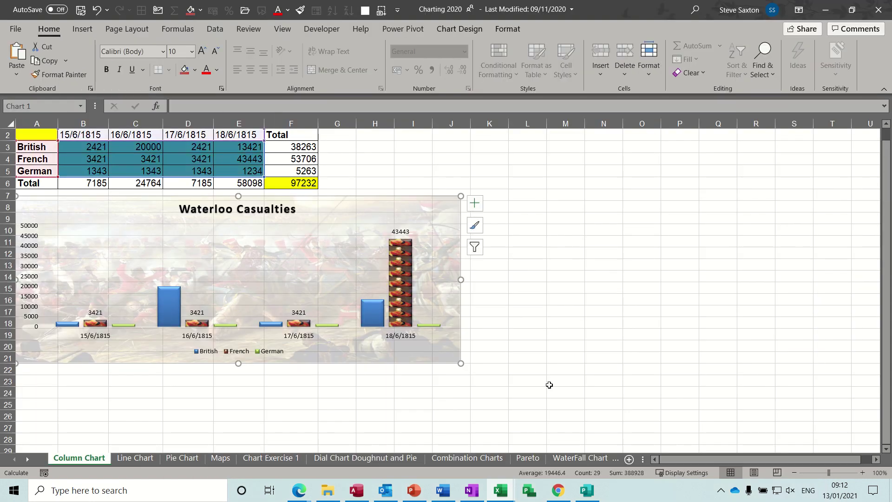
- Return from Excel to test.pub in Publisher
click(587, 492)
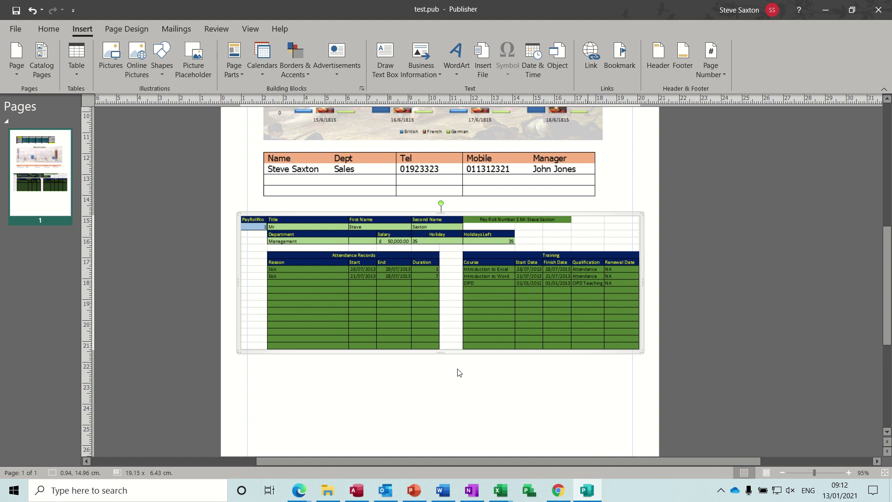
- Make the payroll worksheet object smaller and shift it left beneath the staff table
click(253, 351)
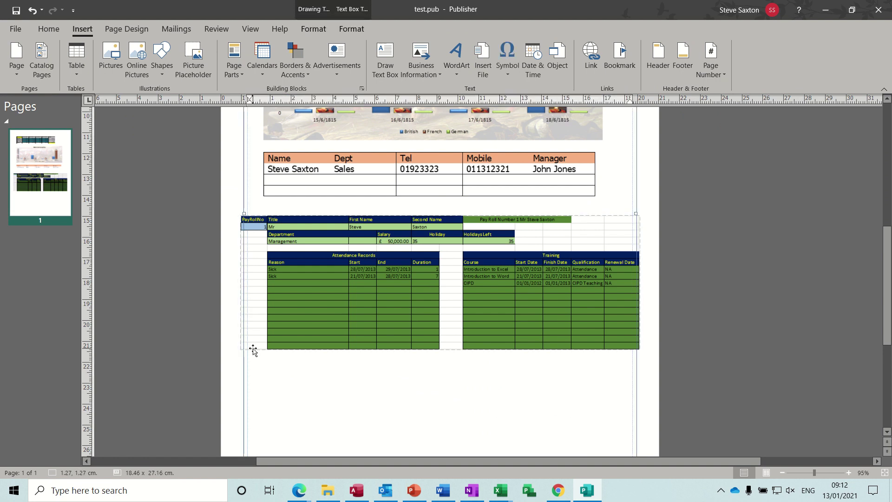
click(242, 353)
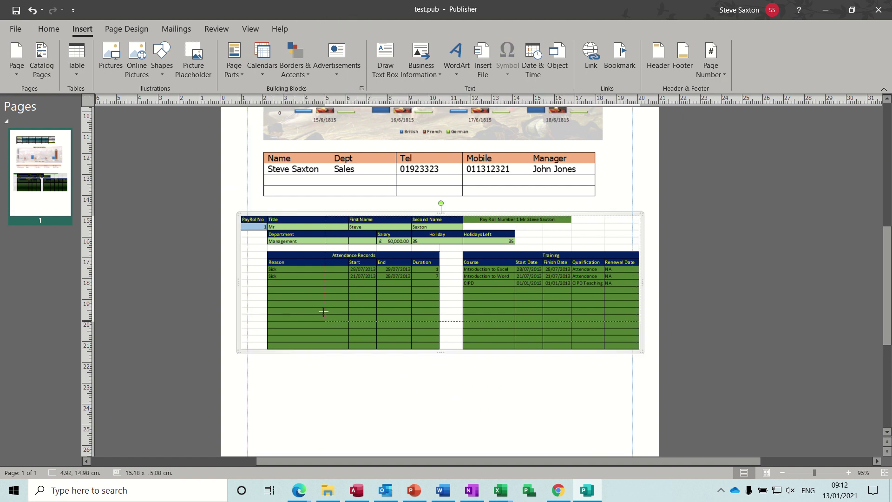
drag(324, 311, 324, 323)
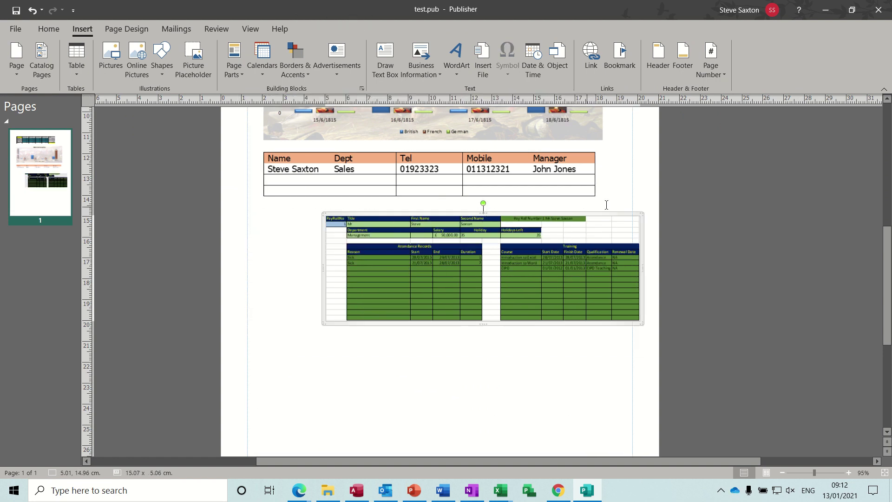
drag(609, 212, 558, 214)
click(488, 357)
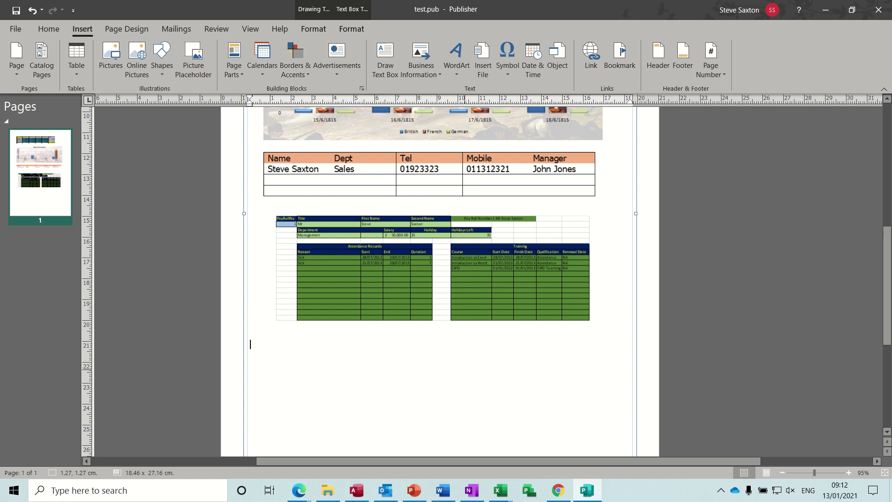
text(steve)
double_click(259, 345)
click(593, 52)
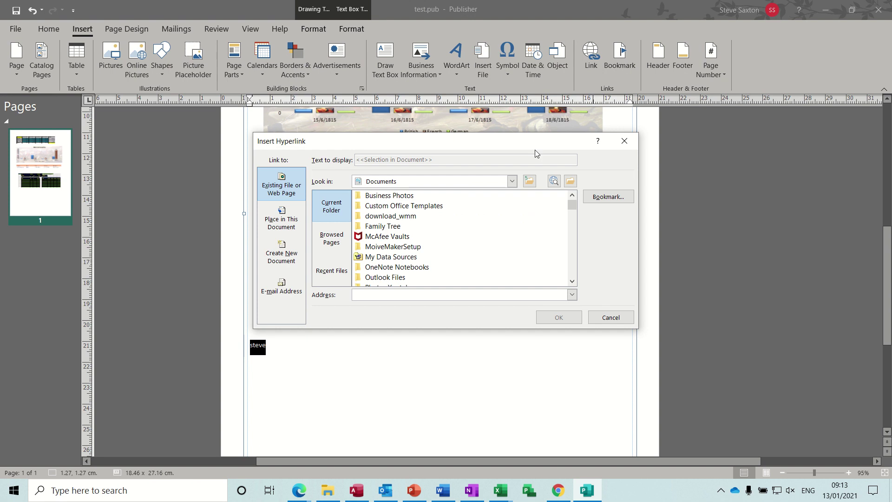
click(282, 219)
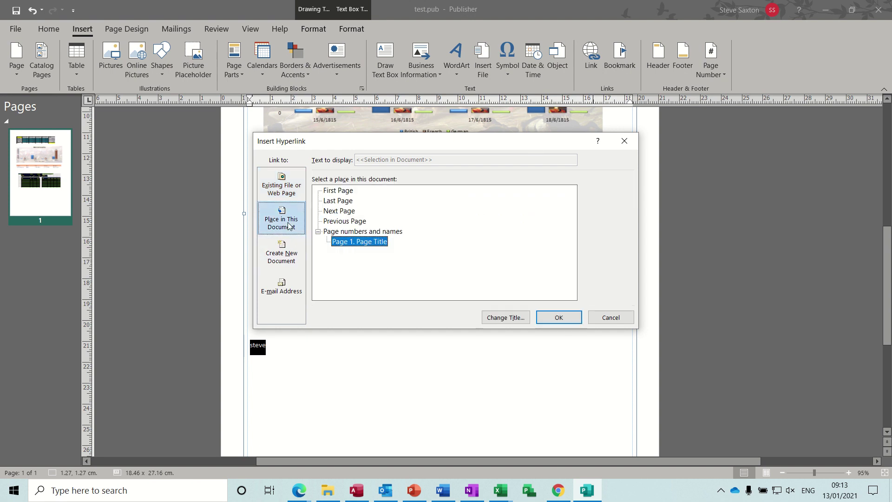
click(282, 254)
click(281, 194)
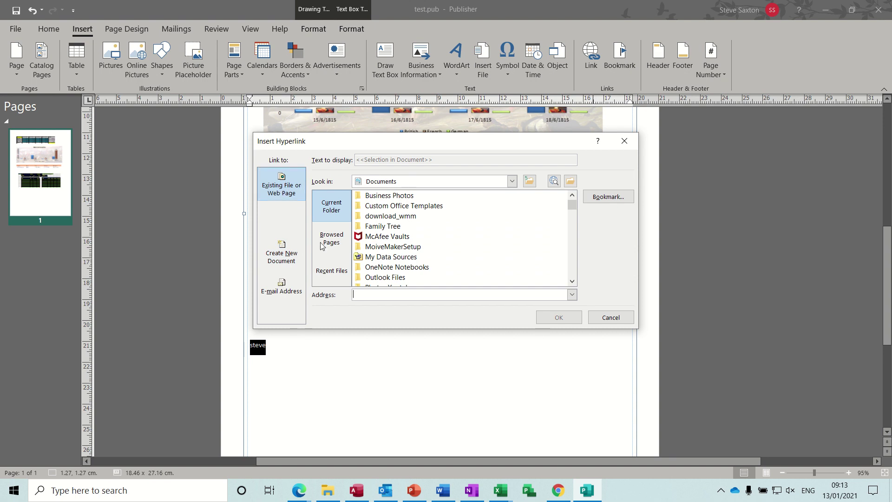
text(www.itseasy.co.uk)
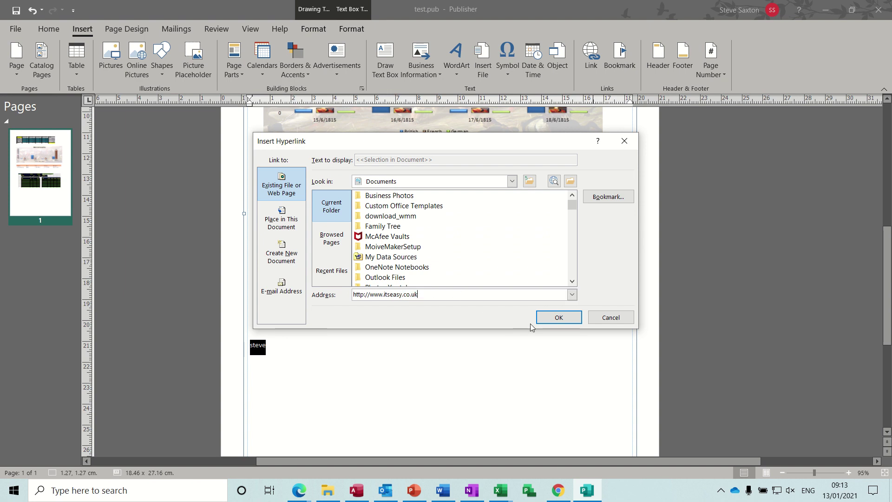
click(545, 320)
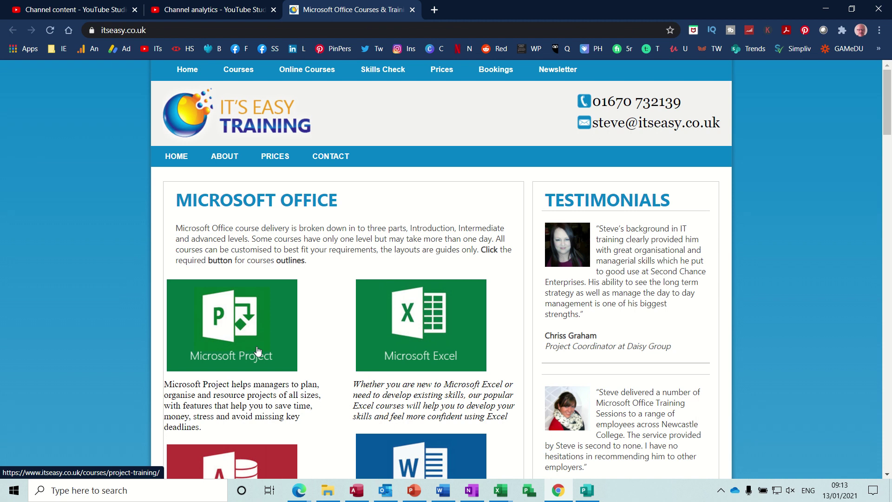
click(592, 493)
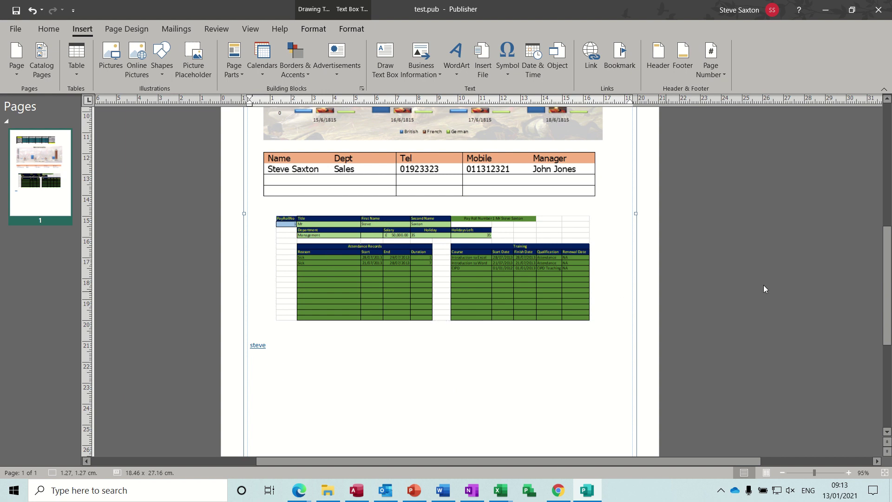
- Save and close test.pub, then switch to the Word document with the staff table
drag(887, 298, 885, 236)
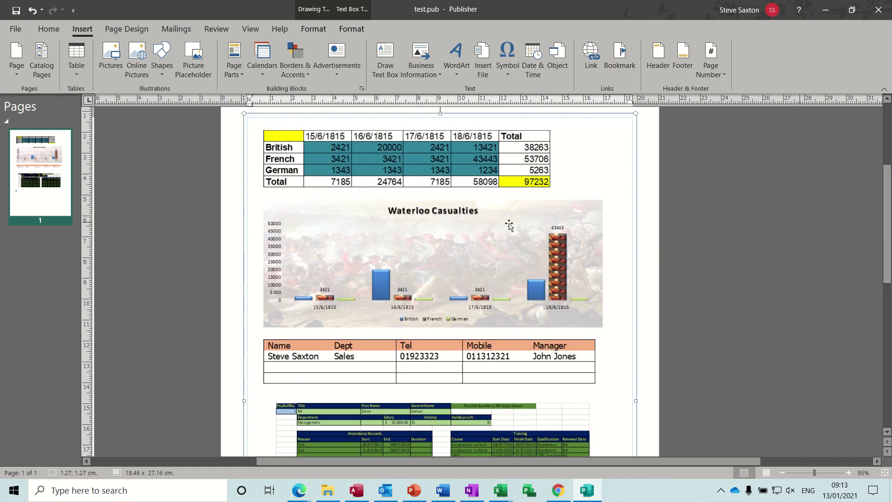
click(18, 12)
key(ctrl+n)
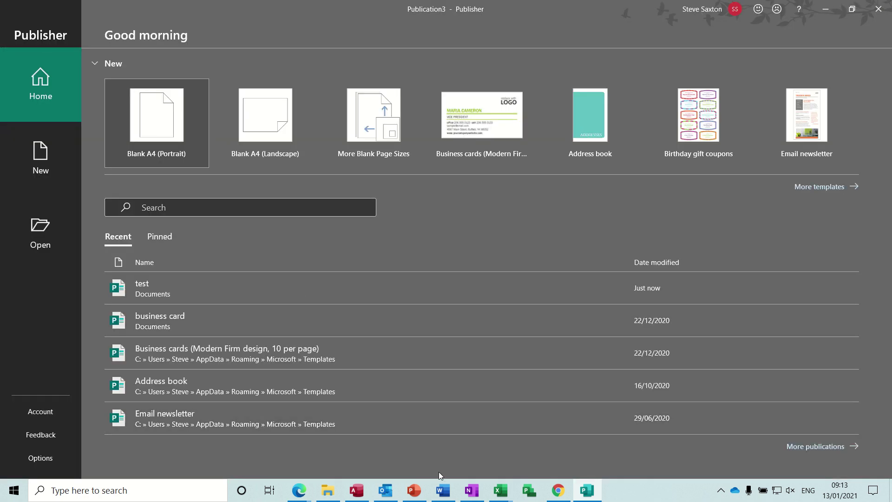
click(443, 490)
- Fill row three of the staff table with the new member's name and Sales as Dept
click(319, 203)
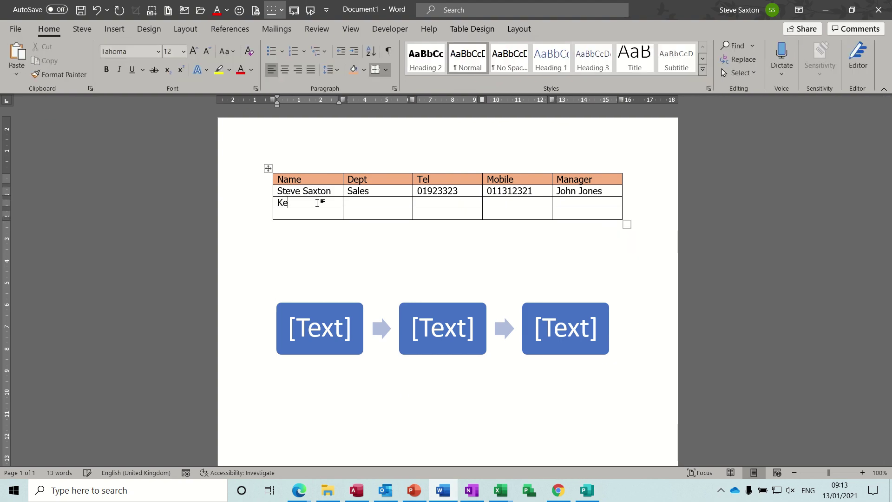
key(Tab)
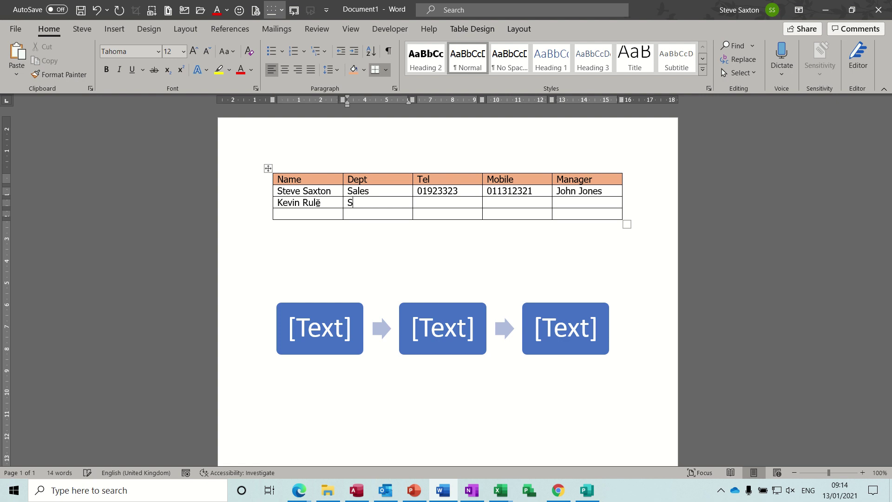
key(Tab)
click(303, 240)
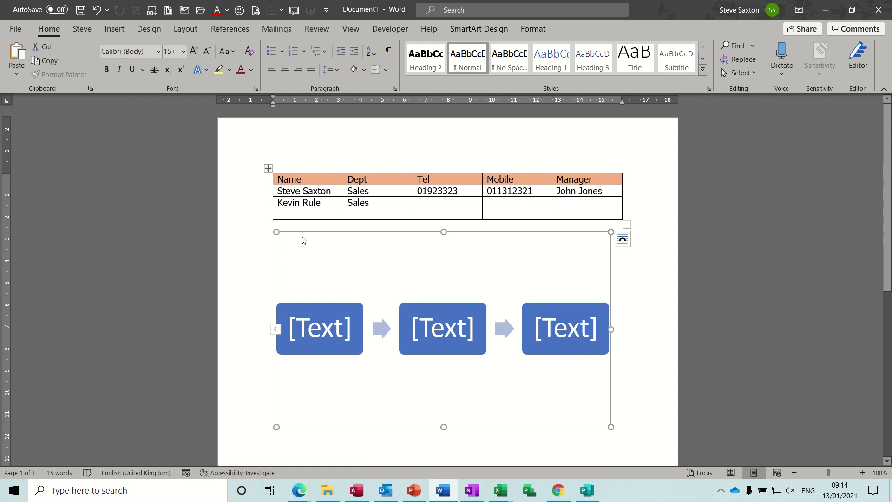
click(631, 377)
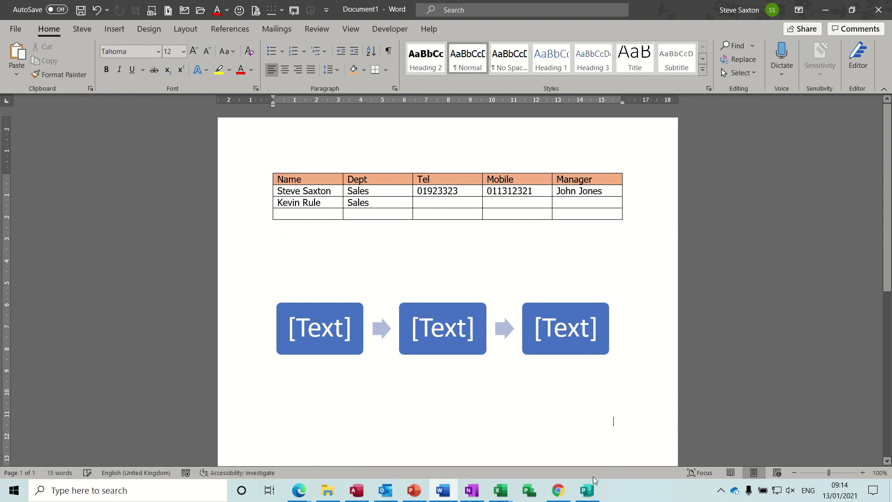
- Delete the E3:E5 figures in Charting 2020 so the total reads 39134, then return to Publisher
mouse_move(502, 492)
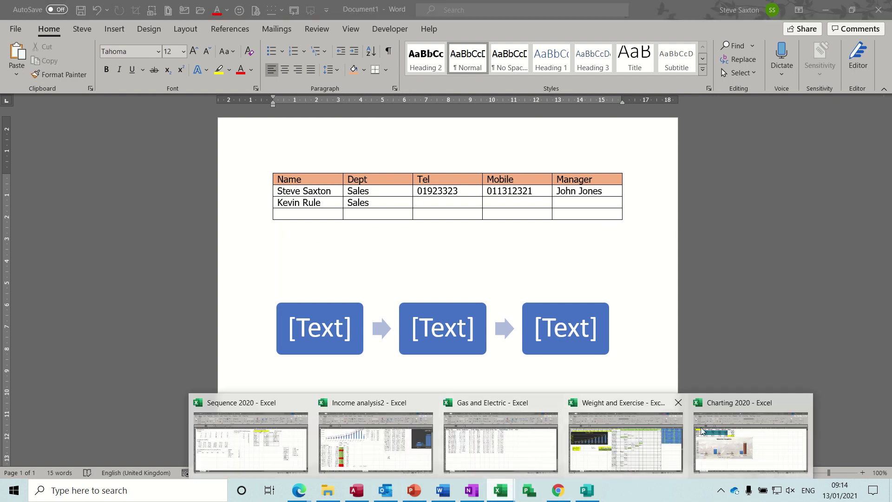
click(730, 429)
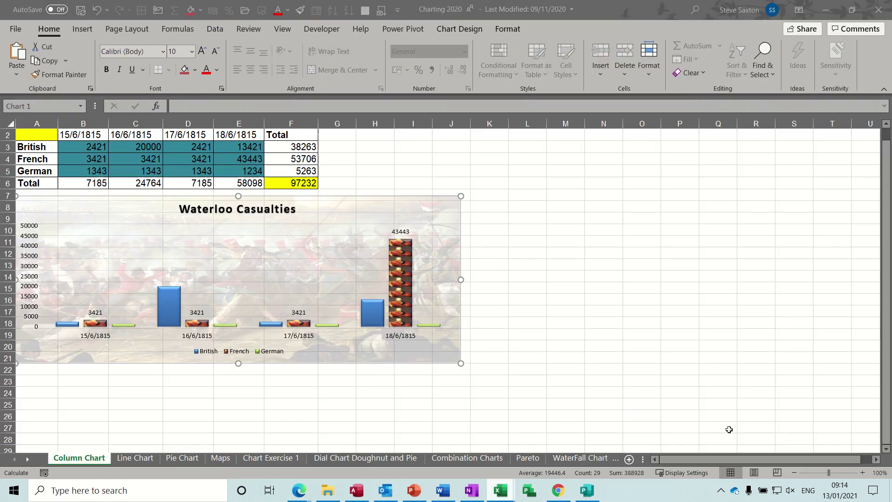
click(242, 147)
drag(243, 147, 243, 170)
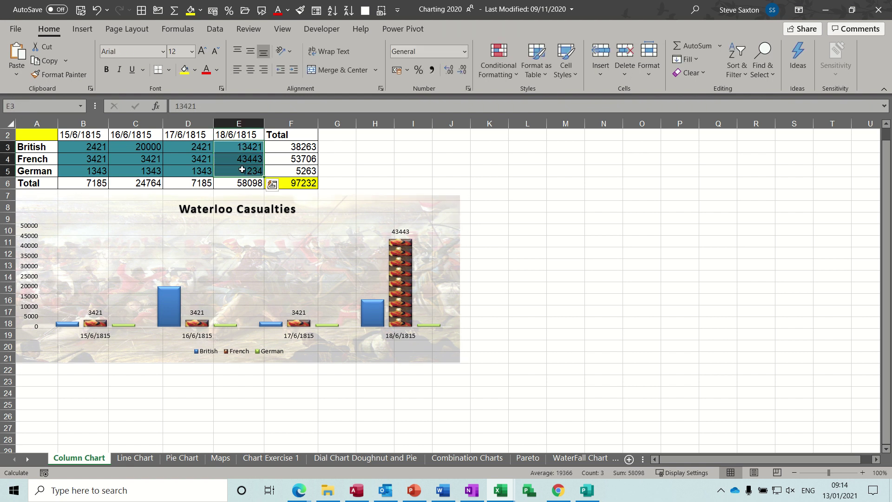
key(Delete)
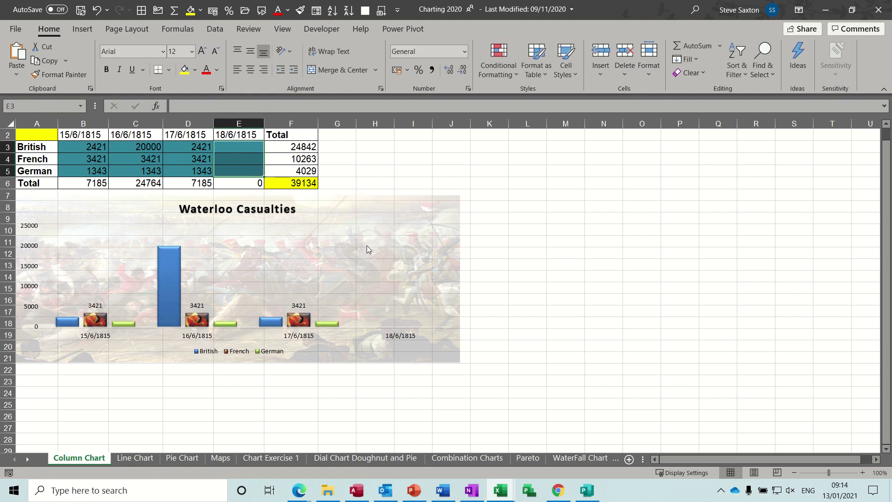
click(550, 182)
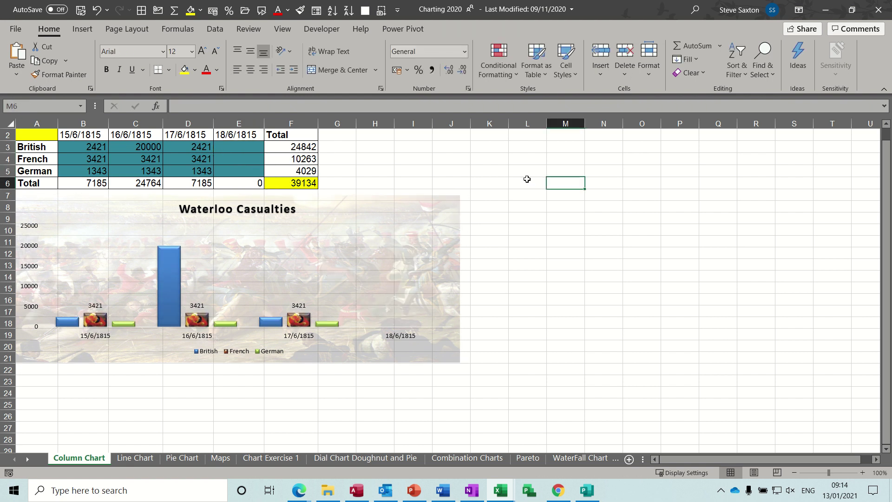
click(587, 491)
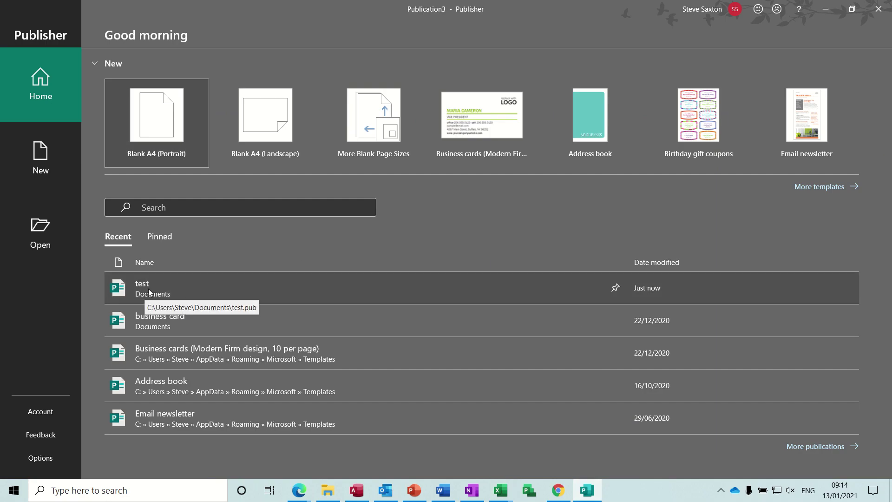
- Reopen test from the Recent list and accept updating its links
key(Escape)
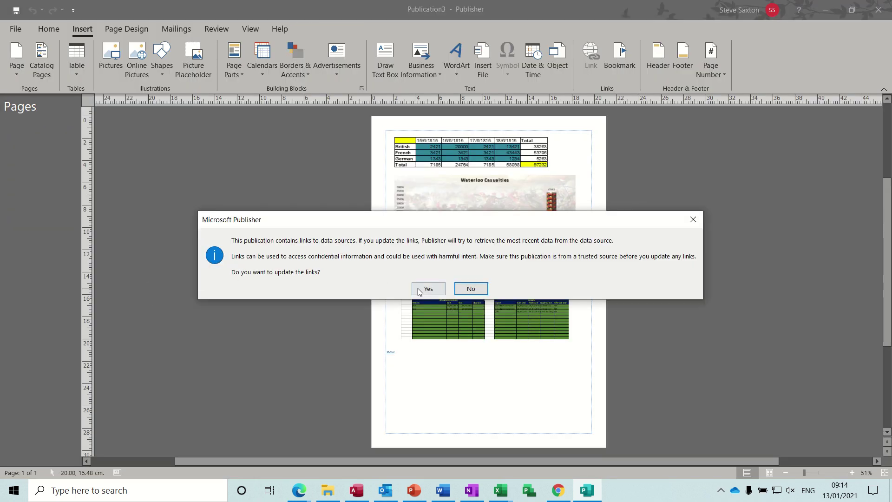
click(428, 289)
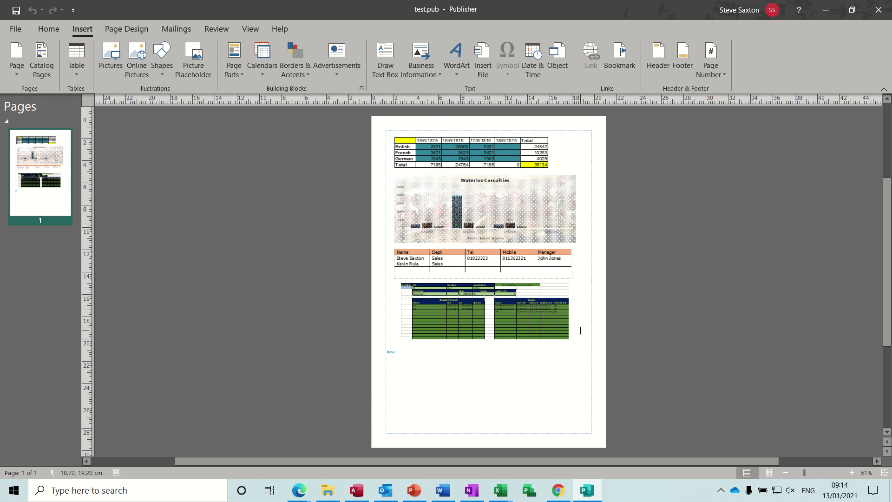
click(852, 473)
click(852, 472)
click(853, 473)
click(852, 473)
click(852, 473)
click(853, 473)
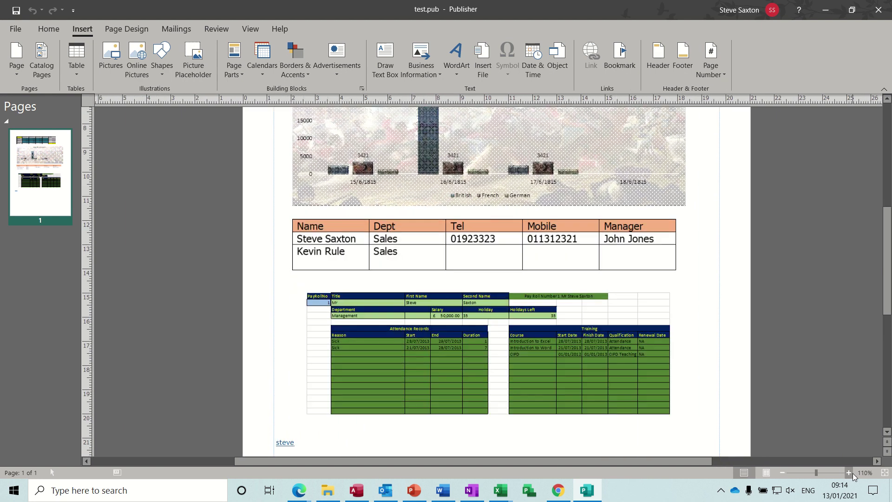
click(701, 272)
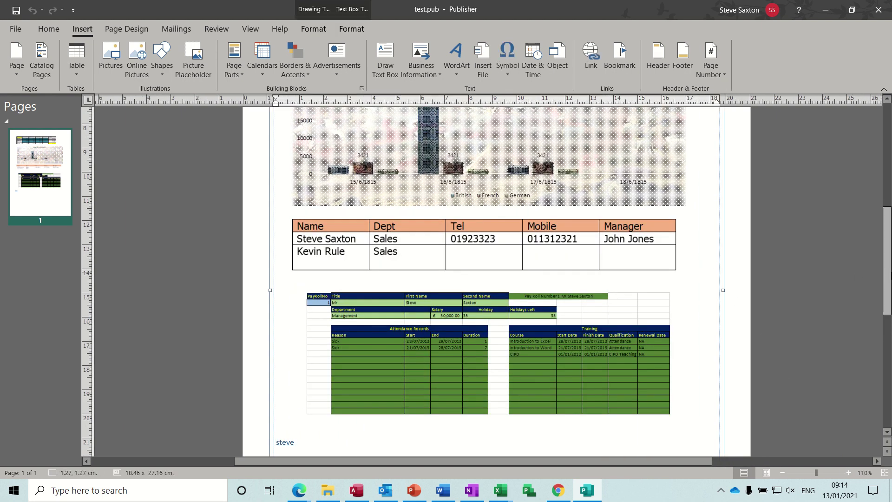
drag(889, 277, 886, 307)
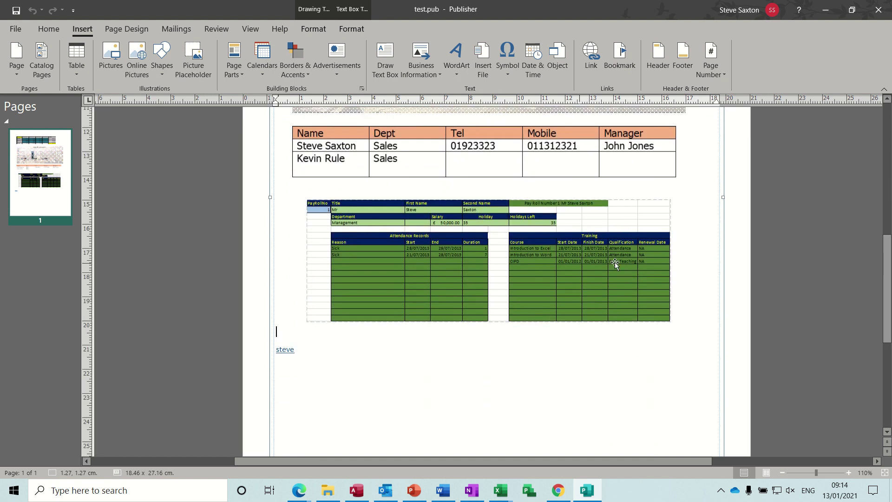